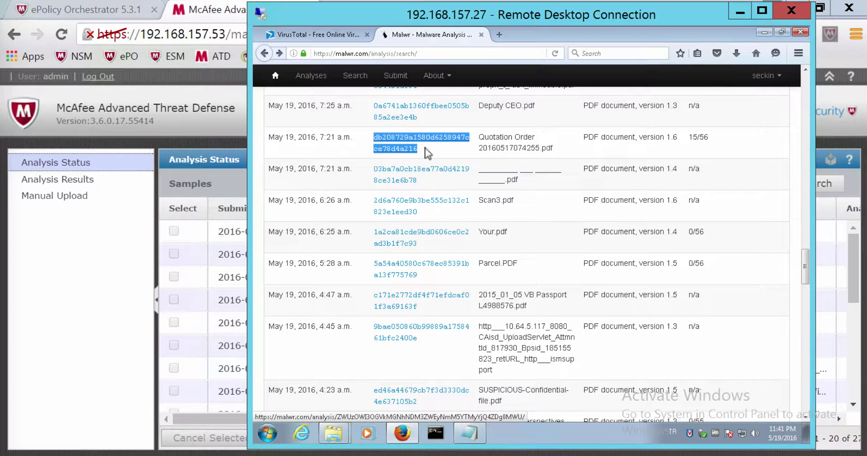
# - Switch to VirusTotal and search for the MD5 hash db208729a1580d6258947cce78d4a216
pyautogui.click(334, 35)
pyautogui.click(456, 212)
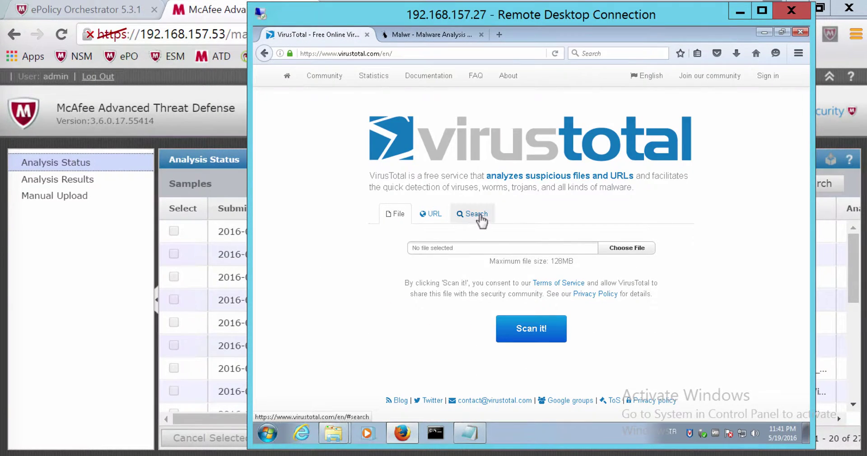
pyautogui.click(457, 250)
pyautogui.write('db208729a1580d6258947cce78d4a216')
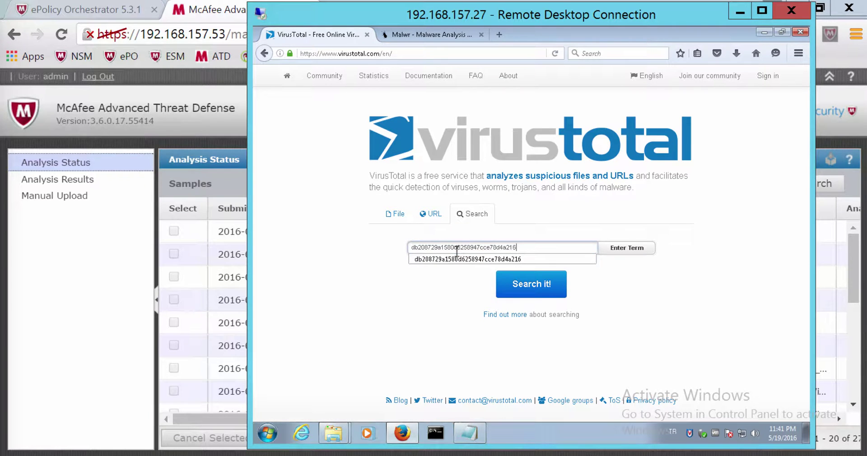
pyautogui.click(555, 295)
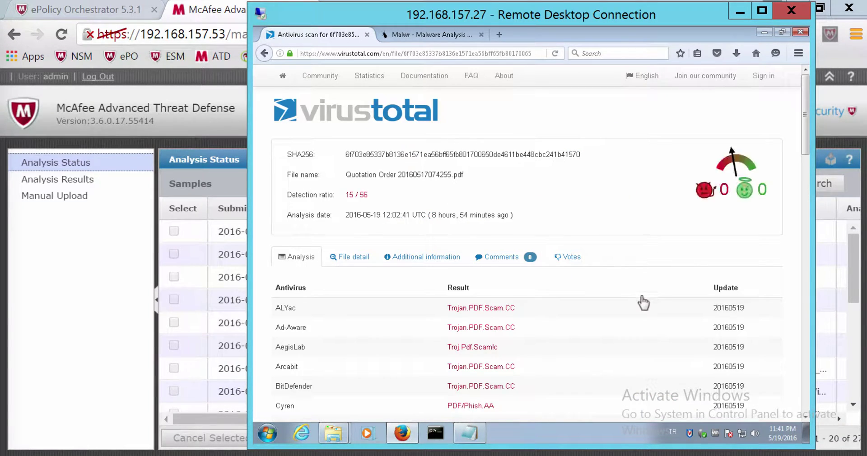
# - Review the antivirus results for the sample and highlight the McAfee and McAfee-GW-Edition rows
pyautogui.scroll(-4, 642, 301)
pyautogui.scroll(-5, 644, 301)
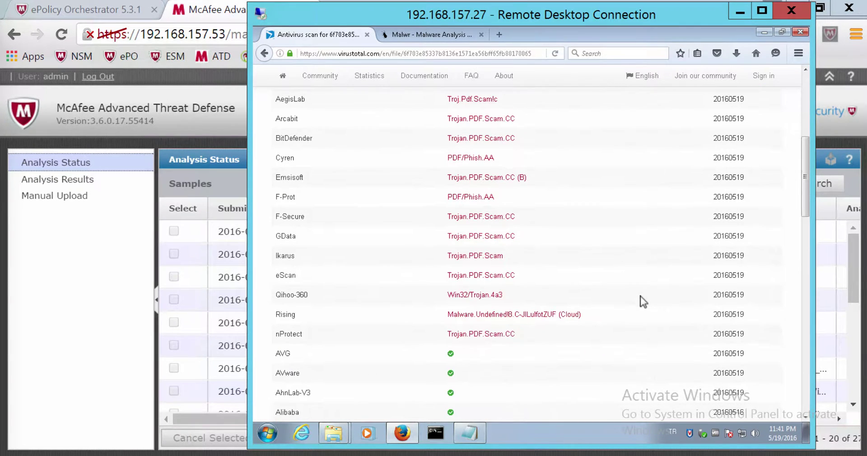
pyautogui.scroll(-5, 644, 302)
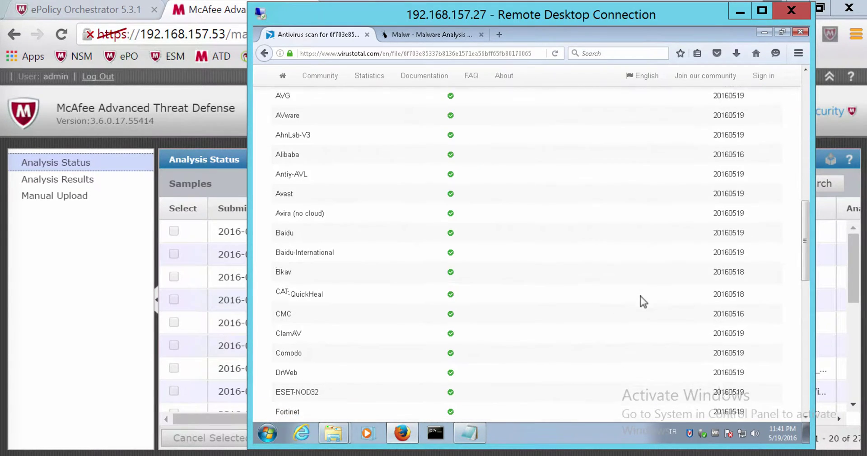
pyautogui.scroll(-5, 644, 301)
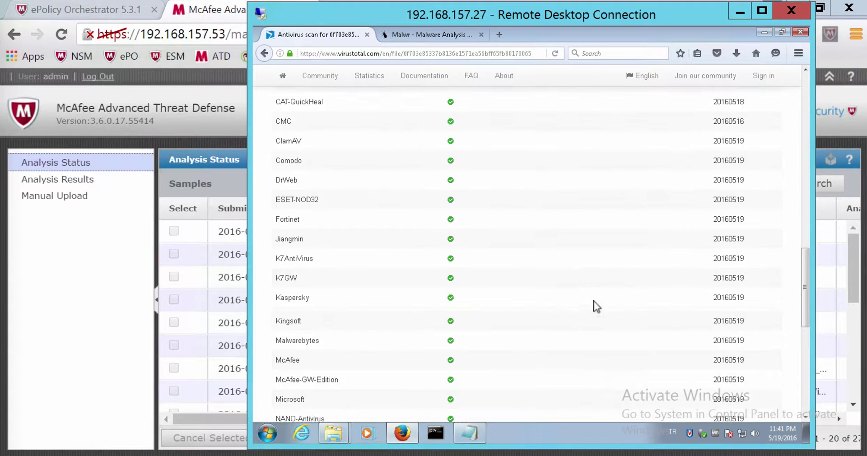
pyautogui.moveTo(334, 318); pyautogui.dragTo(758, 331)
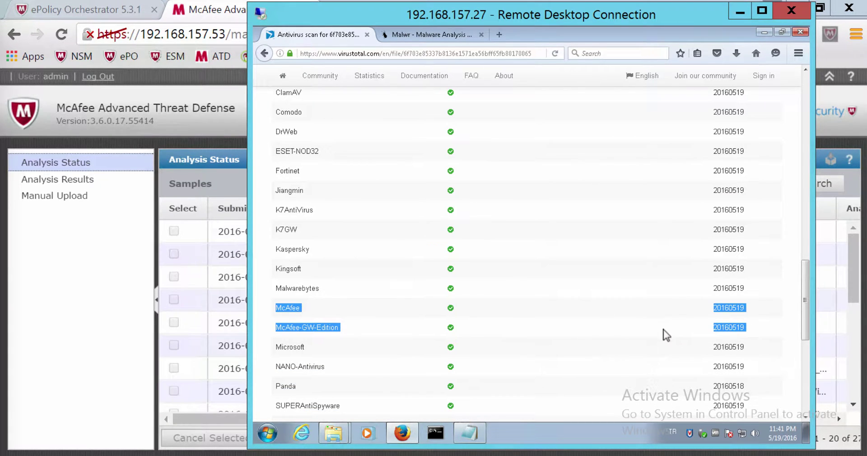
# - Return to the Malwr search results, disable McAfee VirusScan's on-access scan and dismiss the antispyware notification
pyautogui.click(440, 34)
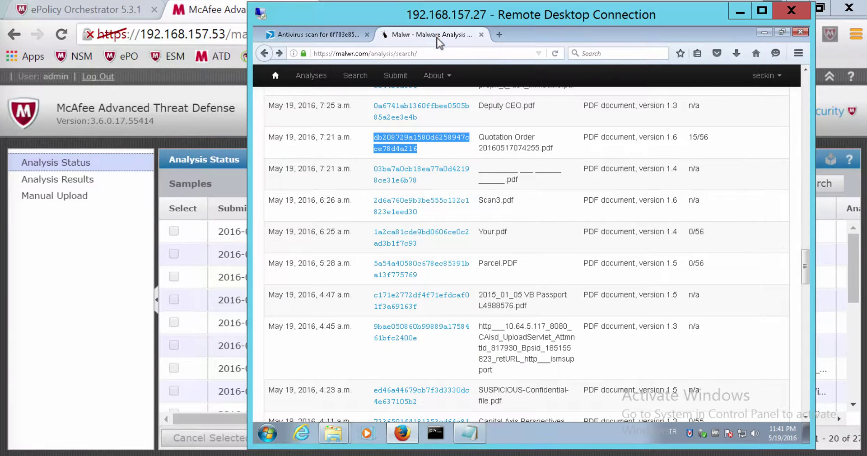
pyautogui.rightClick(690, 432)
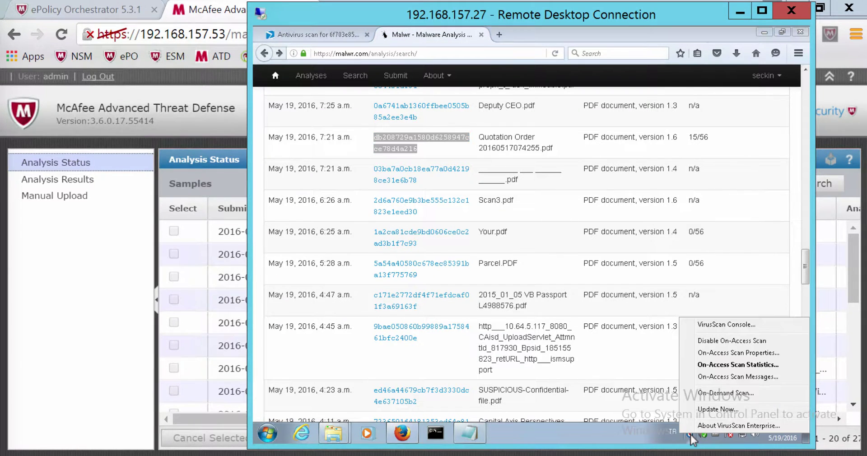
pyautogui.click(729, 342)
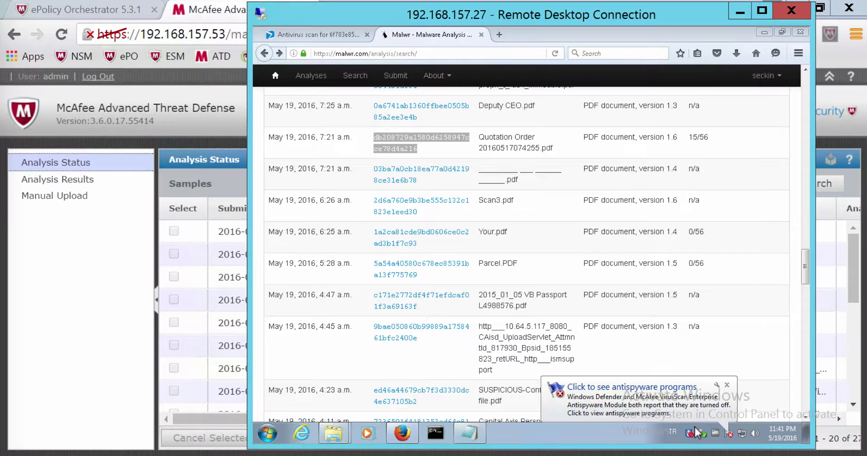
pyautogui.click(727, 385)
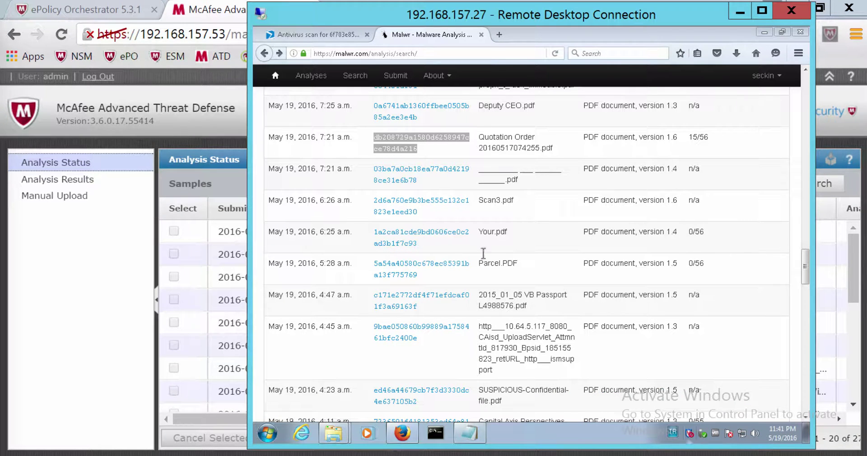
# - Open the Malwr analysis of Quotation Order 20160517074255.pdf and download the sample, saving it as a file
pyautogui.click(424, 143)
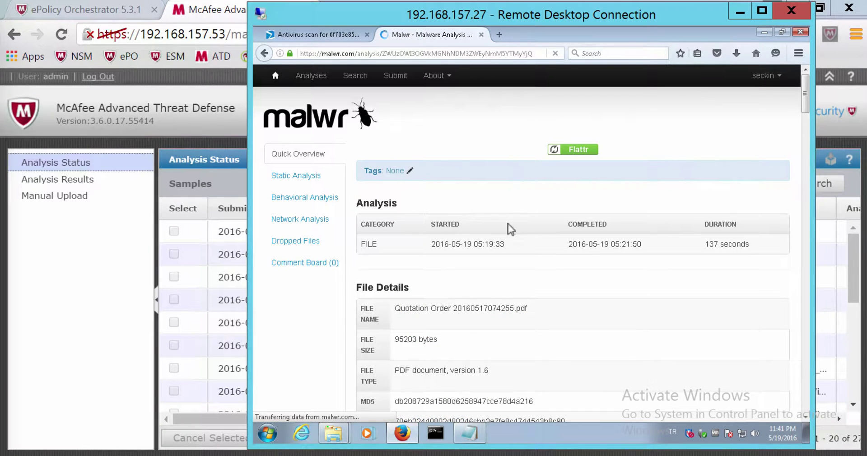
pyautogui.scroll(-5, 546, 282)
pyautogui.scroll(-3, 548, 282)
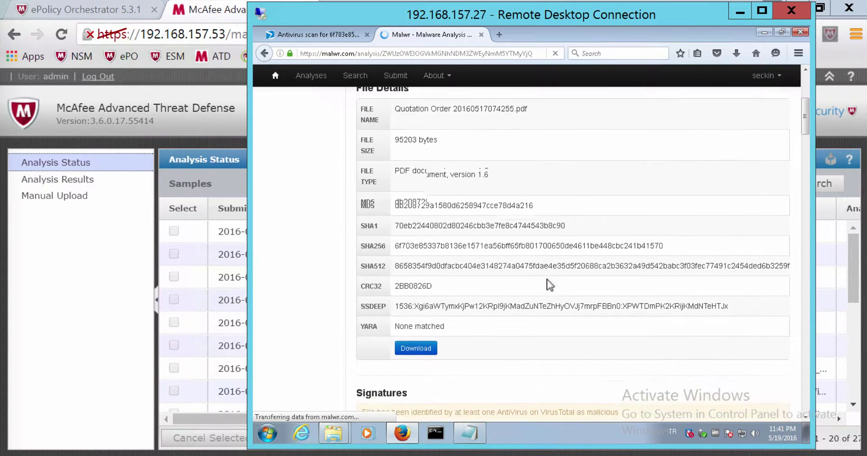
pyautogui.click(421, 234)
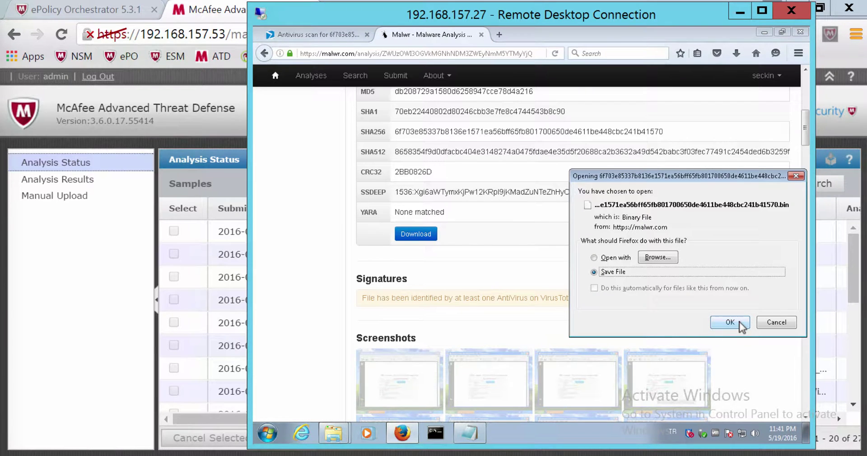
pyautogui.click(731, 322)
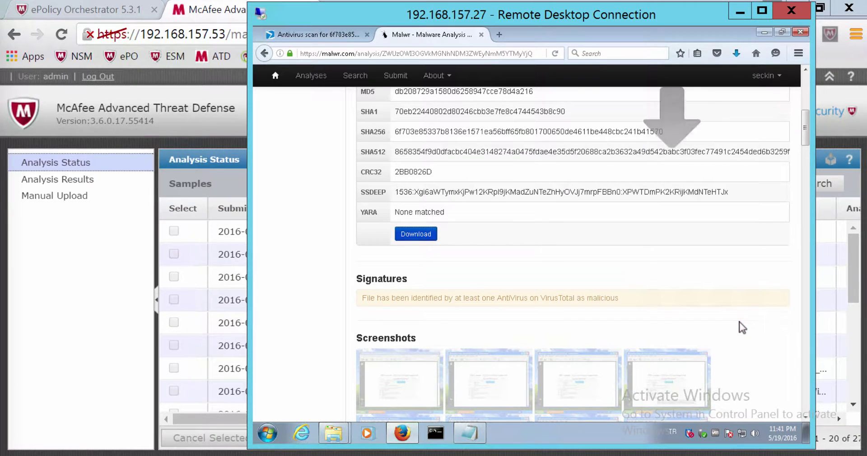
# - Show the downloaded .bin sample in its folder and rename it with the prefix virus_ and the added extension .pdf
pyautogui.click(737, 54)
pyautogui.click(735, 94)
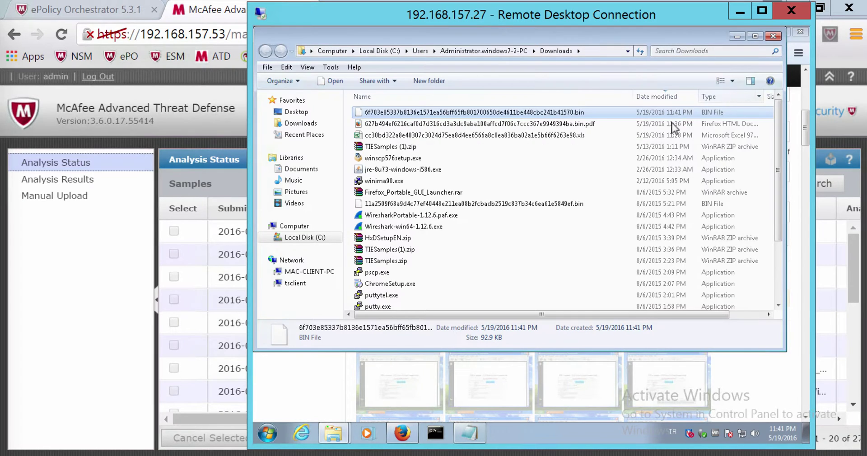
pyautogui.click(590, 112)
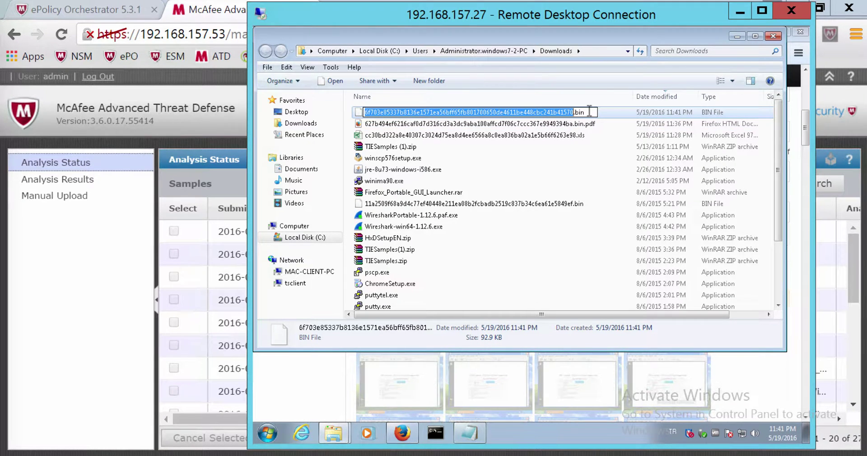
pyautogui.click(590, 112)
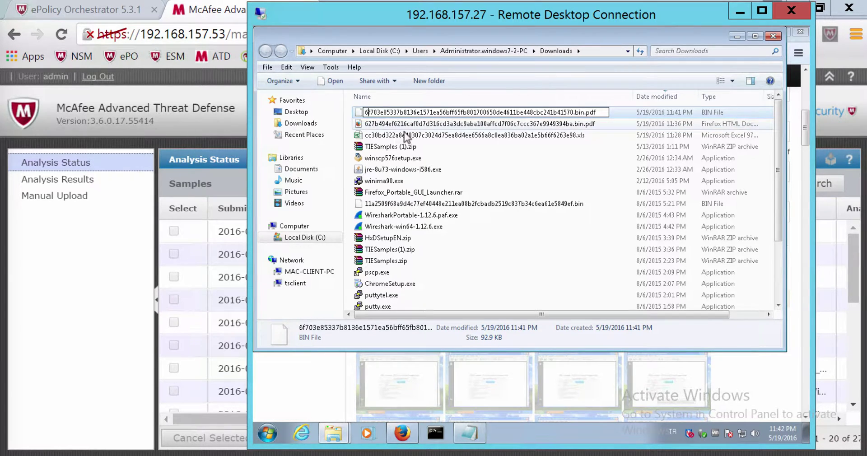
pyautogui.write('virus')
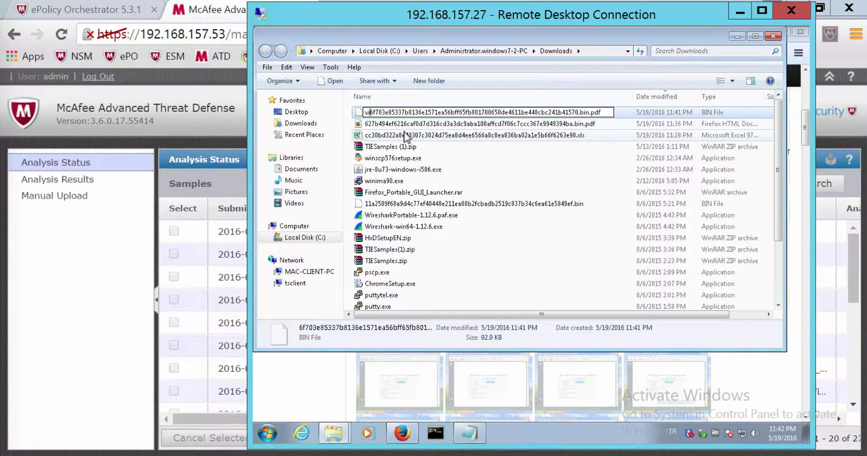
pyautogui.write('_')
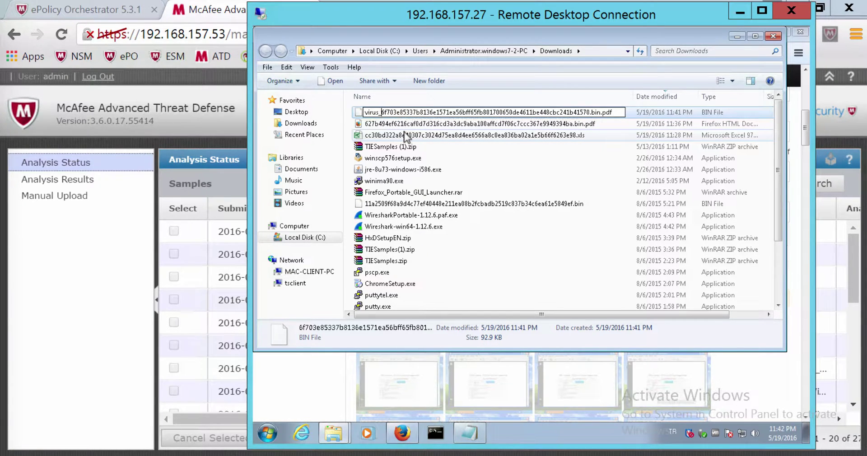
pyautogui.press('Return')
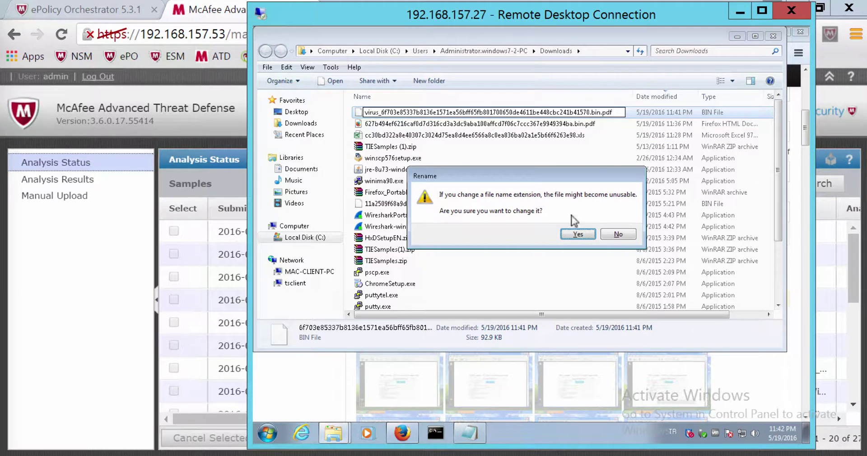
pyautogui.click(583, 232)
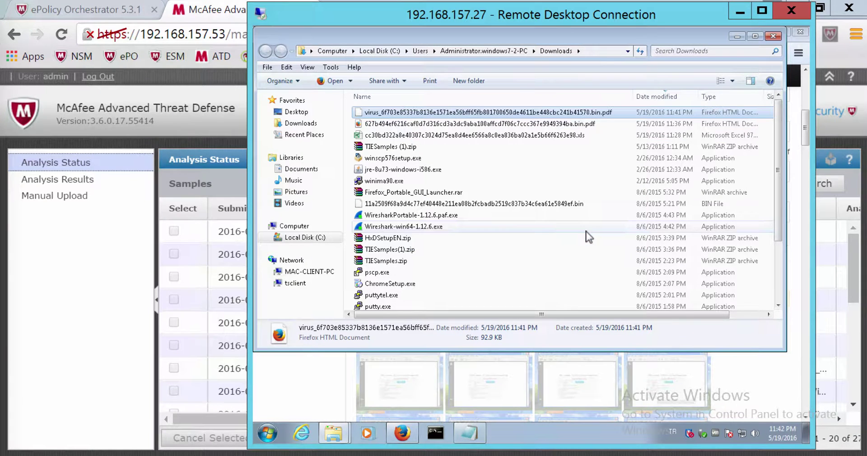
# - Open the renamed PDF, follow its Click Here link and save the offered YDRAY-Quotation-Order-20160517074255.zip
pyautogui.doubleClick(620, 116)
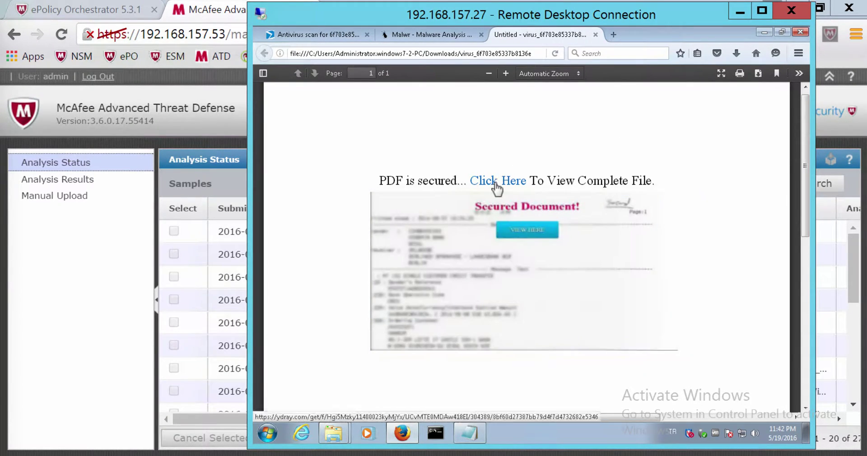
pyautogui.moveTo(497, 186)
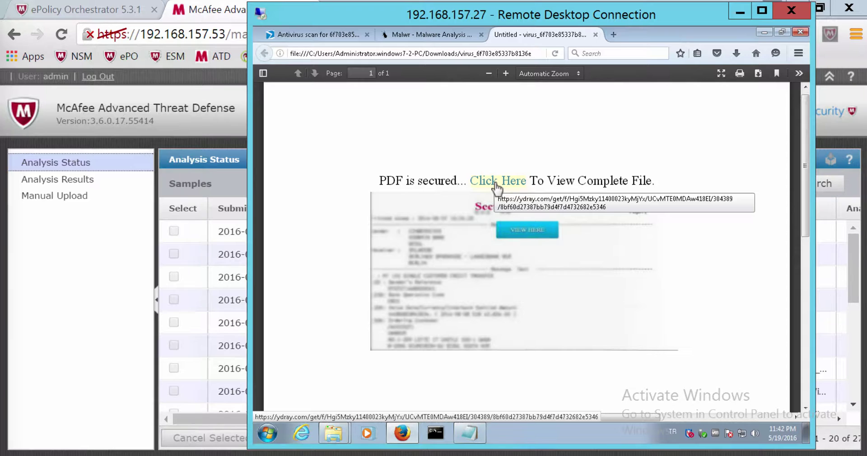
pyautogui.click(497, 185)
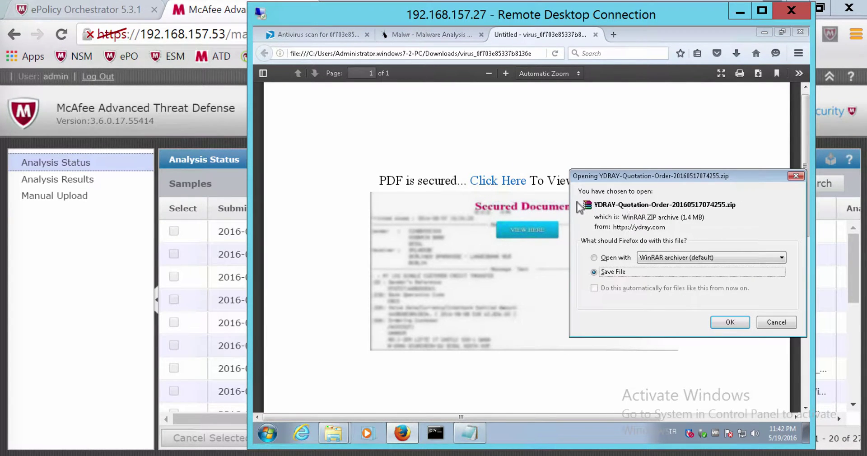
pyautogui.click(733, 322)
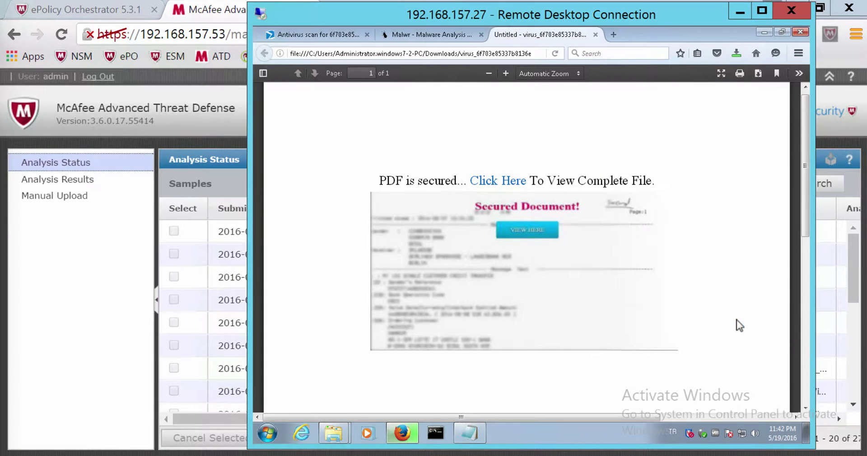
# - Unblock the YDRAY-Quotation-Order-20160517074255.zip download, overriding the browser's malware protection
pyautogui.click(736, 53)
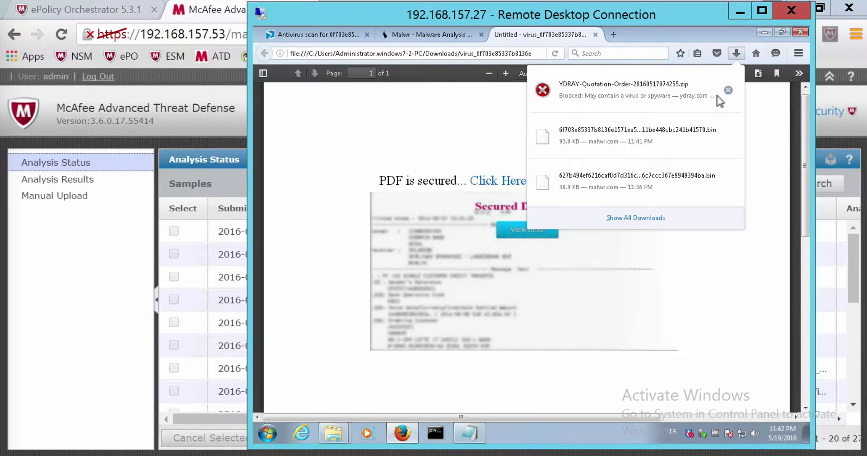
pyautogui.rightClick(650, 97)
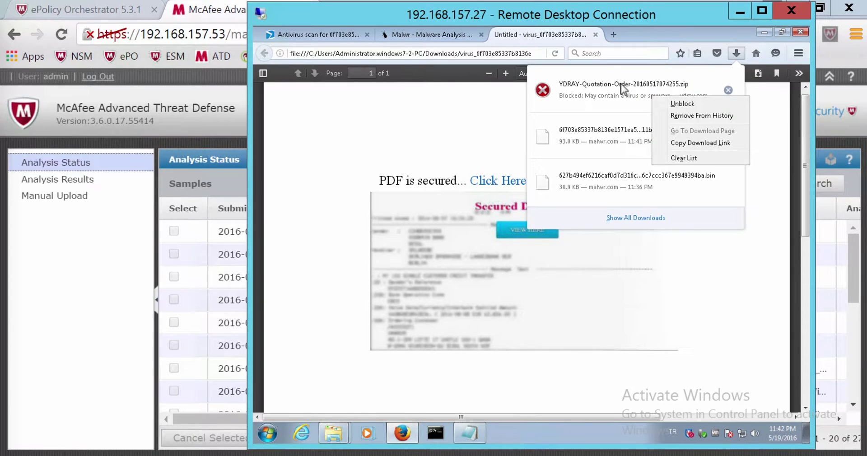
pyautogui.click(678, 101)
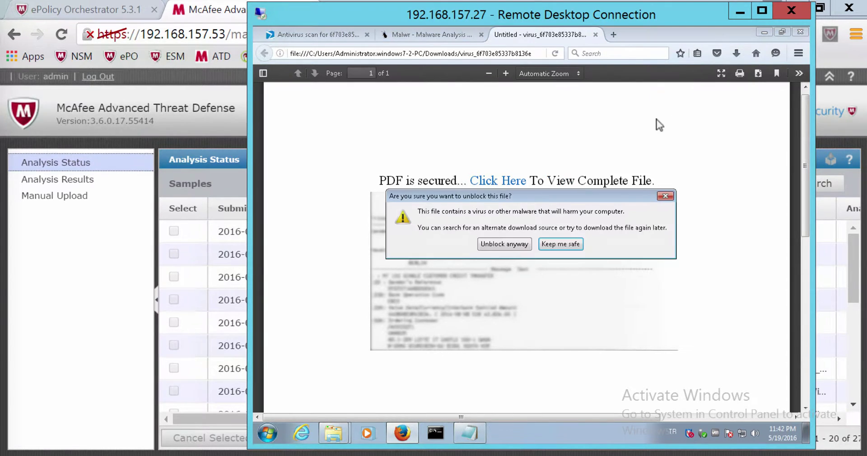
pyautogui.click(516, 248)
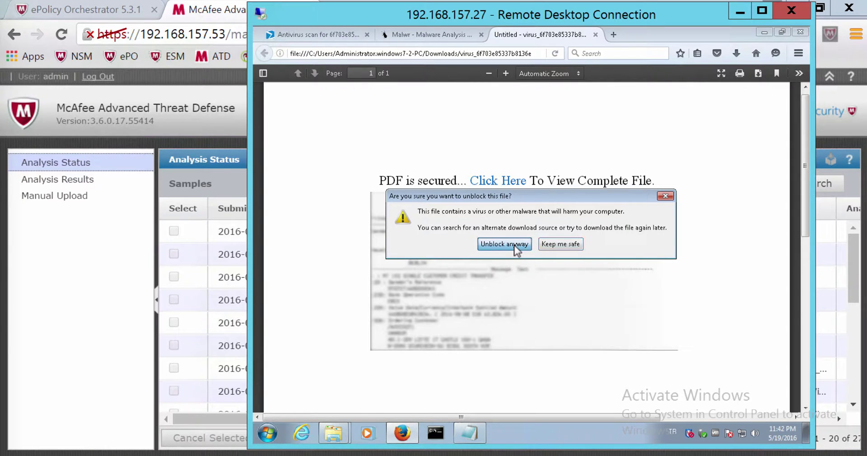
# - Extract YDRAY-Quotation-Order-20160517074255.zip into a folder of the same name within Downloads and open that folder
pyautogui.click(737, 53)
pyautogui.click(732, 92)
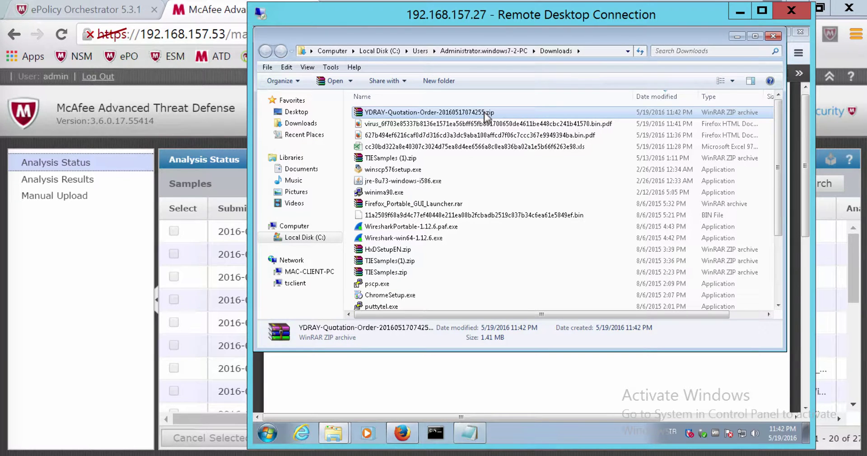
pyautogui.rightClick(487, 117)
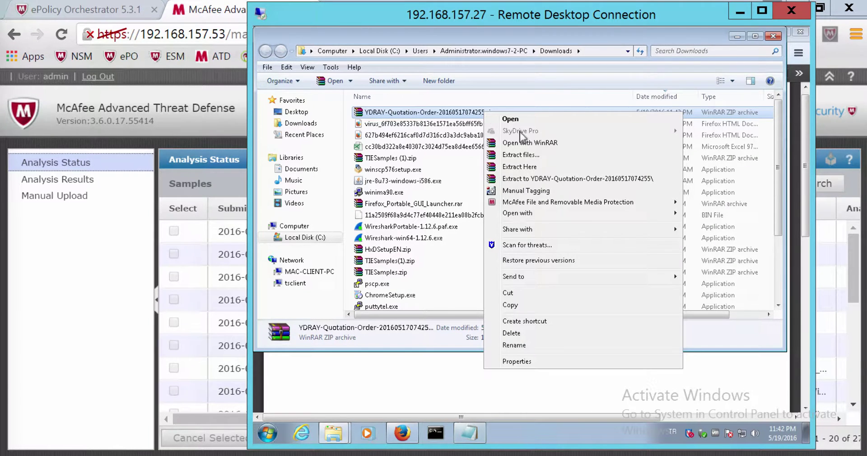
pyautogui.click(548, 179)
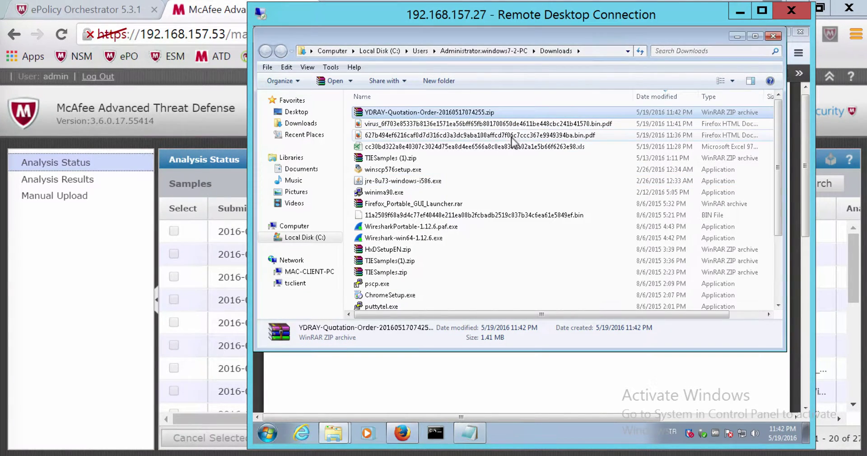
pyautogui.scroll(-3, 562, 140)
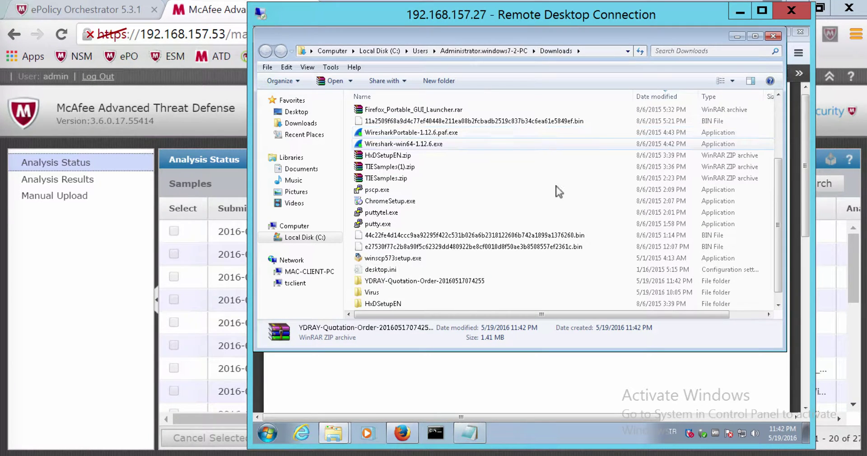
pyautogui.doubleClick(439, 271)
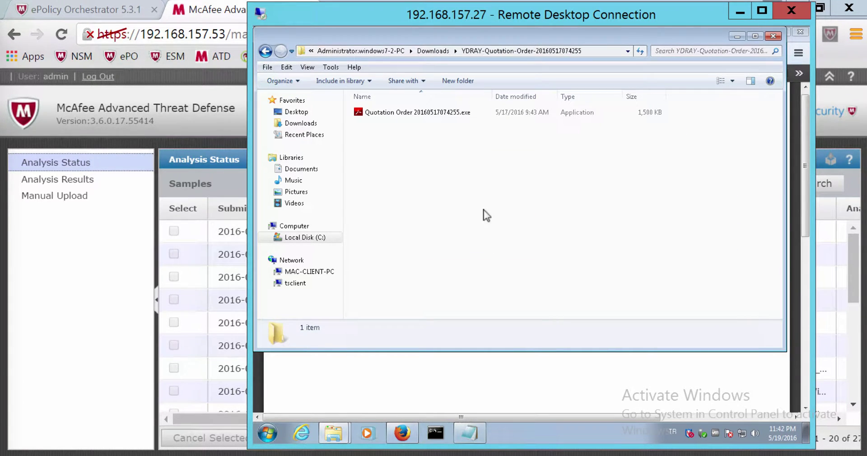
# - Run Quotation Order 20160517074255.exe despite the security warning, block it in the Threat Intelligence Exchange prompt and dismiss the block notice
pyautogui.click(452, 113)
pyautogui.doubleClick(452, 114)
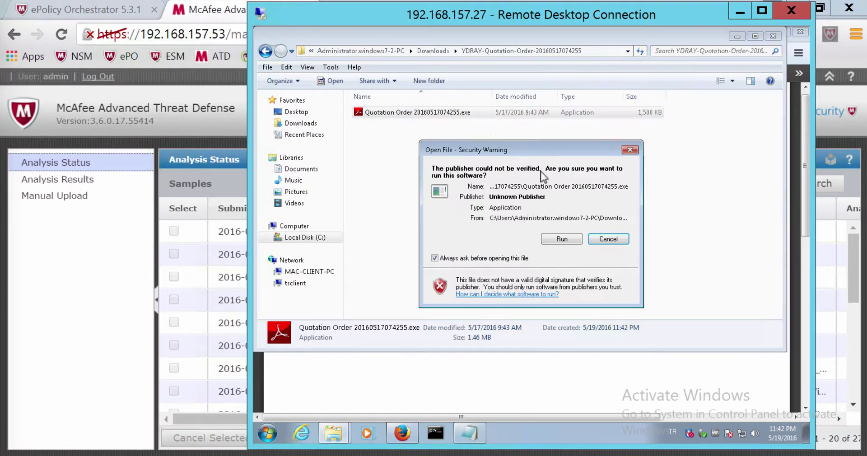
pyautogui.click(561, 240)
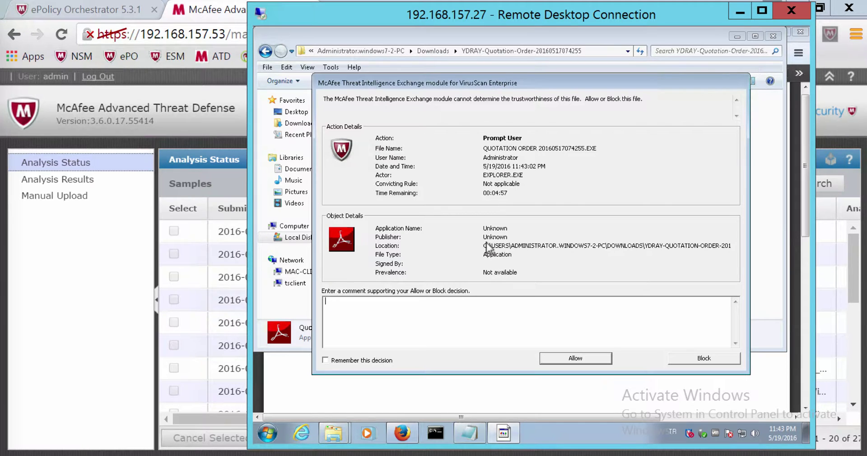
pyautogui.click(704, 359)
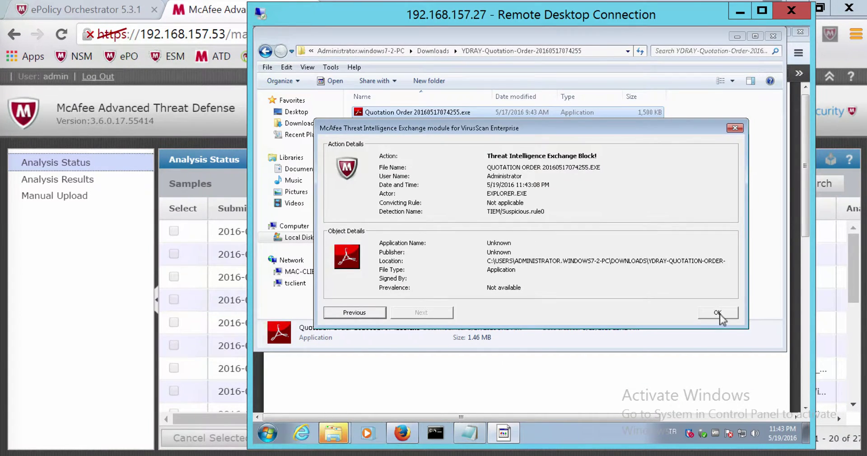
pyautogui.click(718, 313)
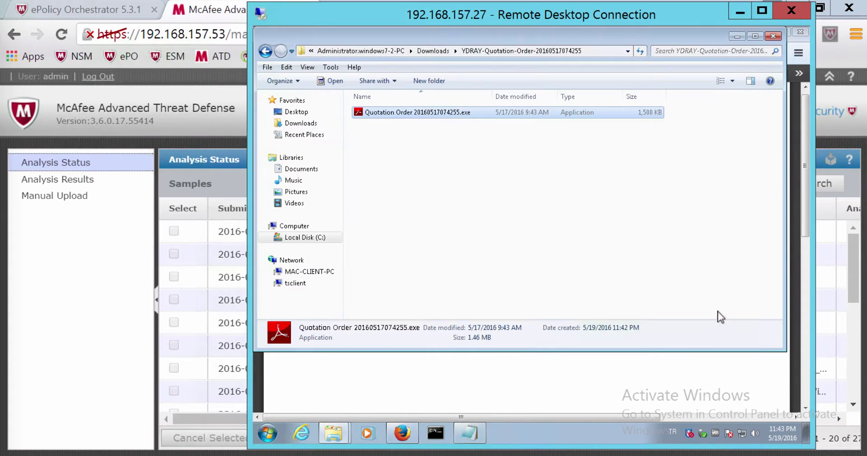
# - Switch to ePolicy Orchestrator and open the Infected policy for Endpoint Security Threat Intelligence assigned to the infected group
pyautogui.click(118, 10)
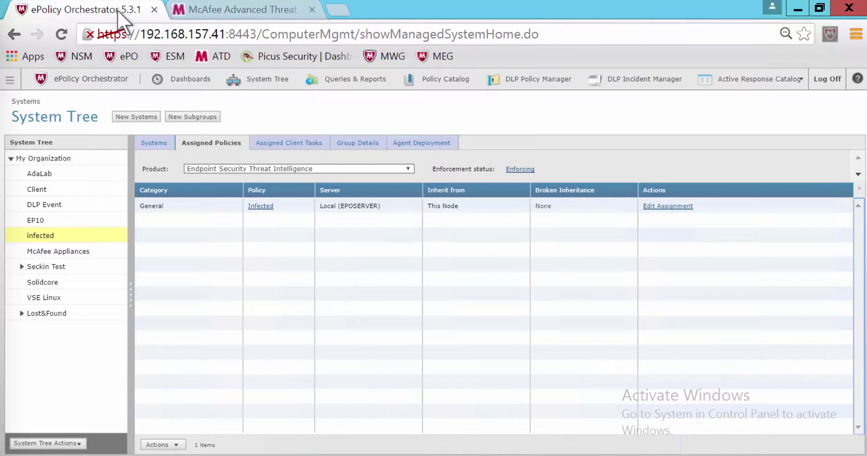
pyautogui.click(155, 143)
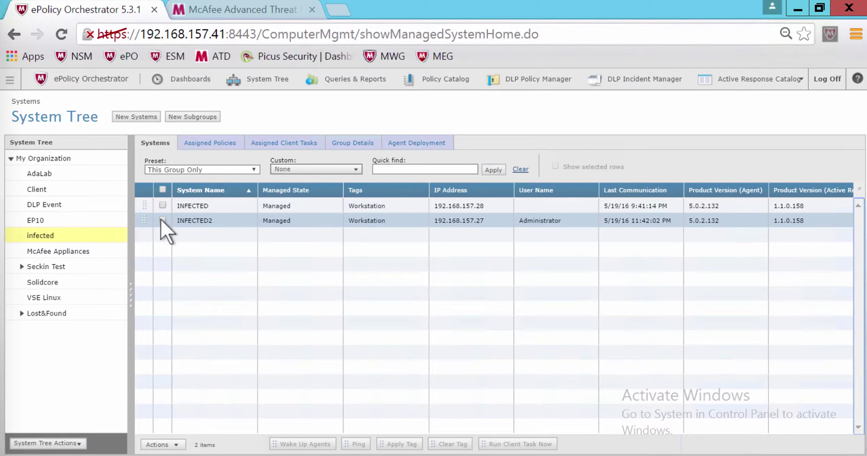
pyautogui.click(162, 220)
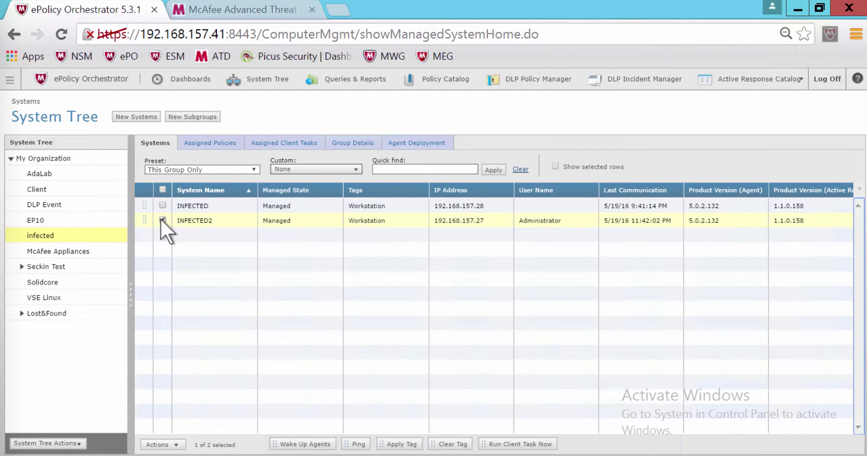
pyautogui.click(215, 143)
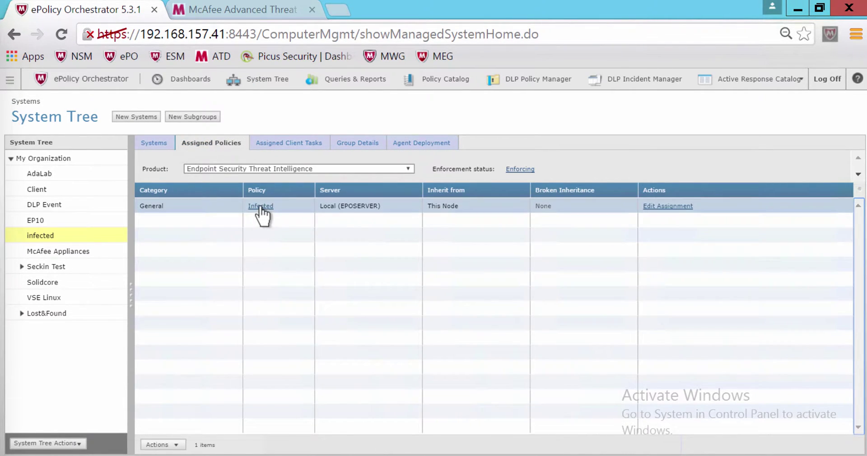
pyautogui.click(261, 206)
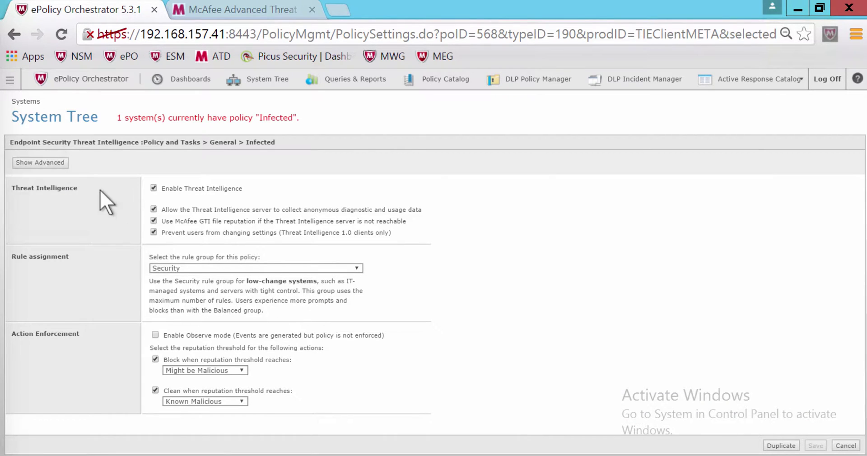
# - Set the policy's reputation threshold for blocking files to Unknown
pyautogui.click(231, 370)
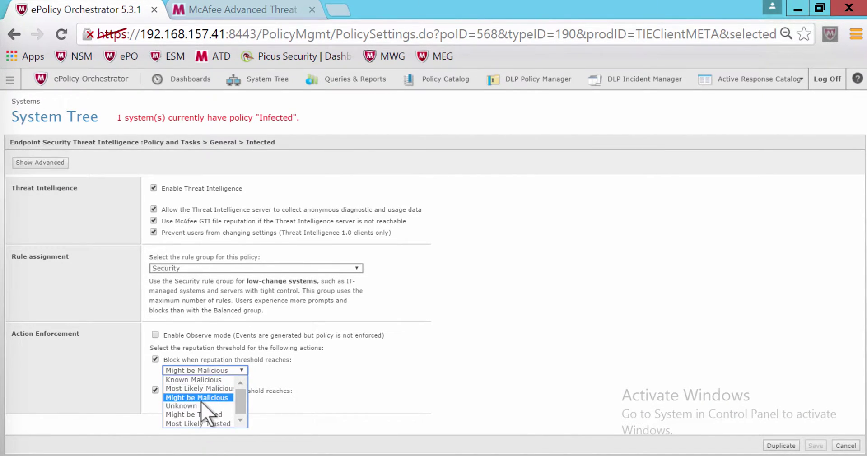
pyautogui.click(202, 401)
pyautogui.click(218, 370)
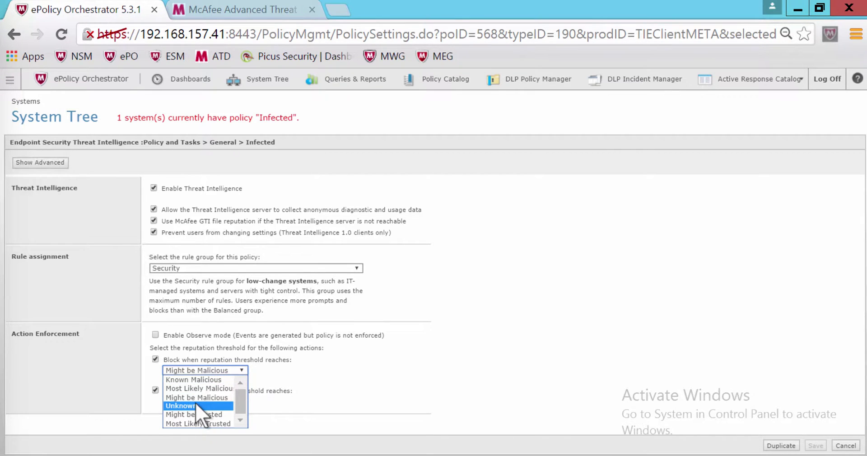
pyautogui.click(196, 405)
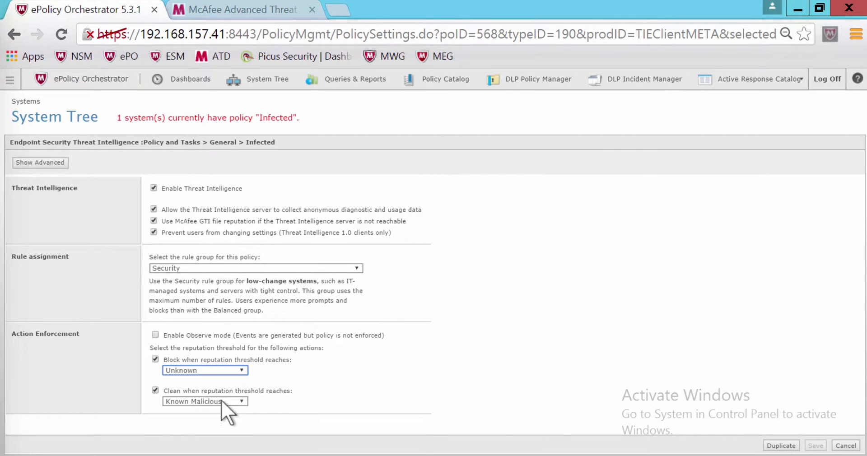
# - Turn off threat notifications to the user in the advanced policy settings and save the Infected policy
pyautogui.click(54, 163)
pyautogui.scroll(-4, 421, 264)
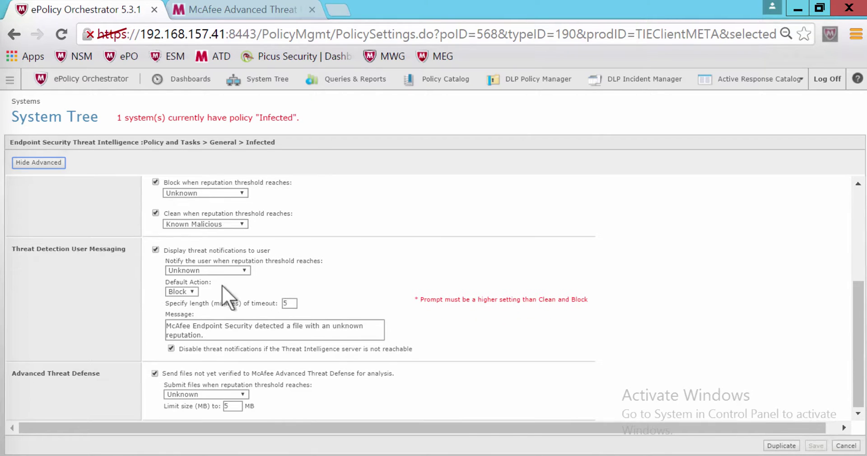
pyautogui.click(155, 250)
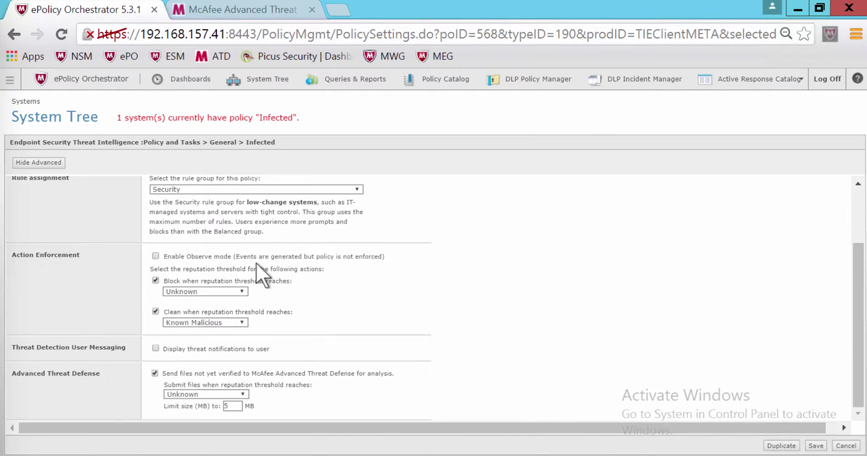
pyautogui.moveTo(289, 281); pyautogui.dragTo(187, 276)
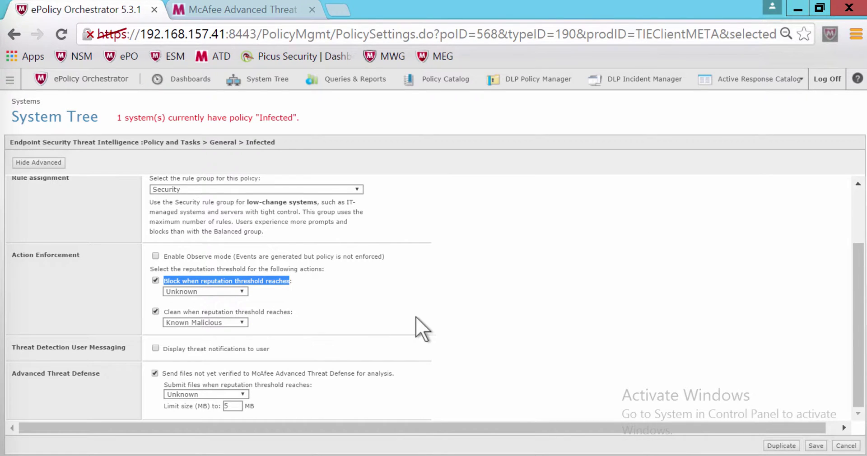
pyautogui.click(816, 446)
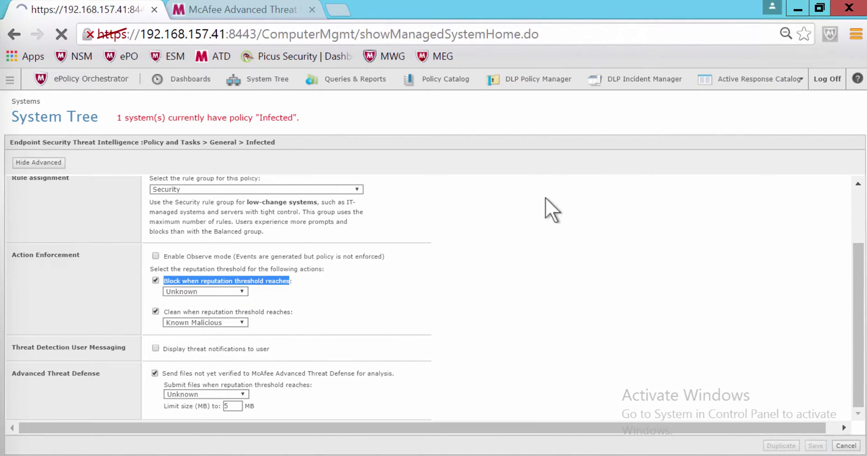
# - Send an agent wake-up call to INFECTED2 with a forced complete policy and task update
pyautogui.click(155, 142)
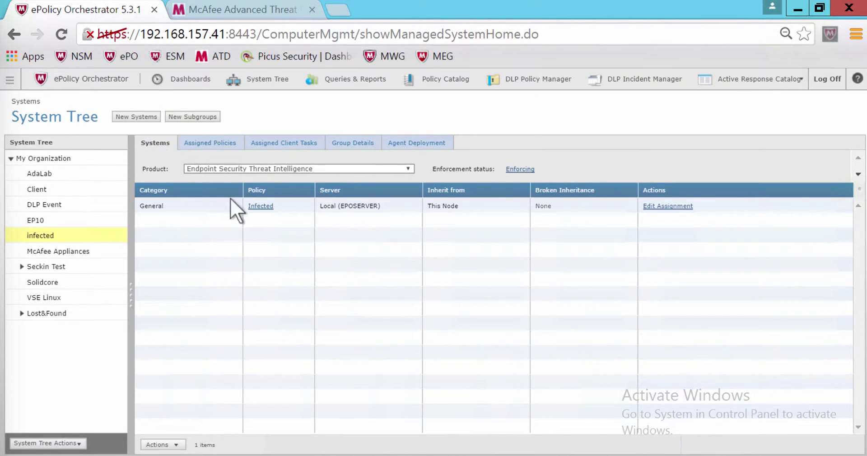
pyautogui.click(163, 220)
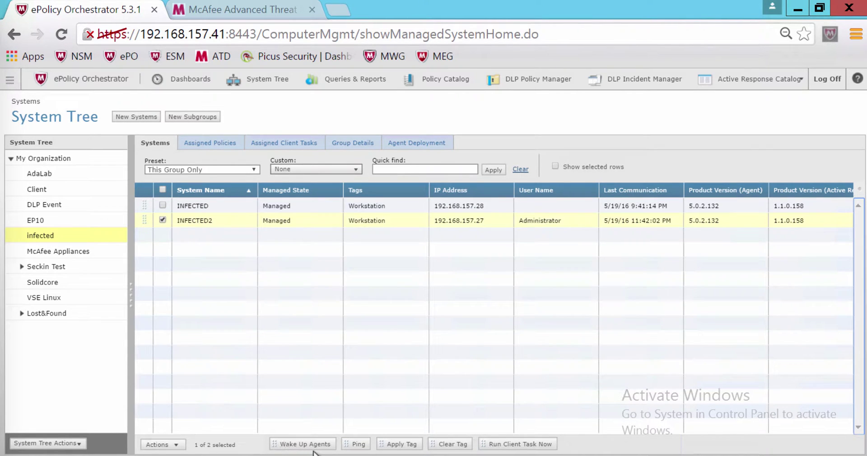
pyautogui.click(312, 445)
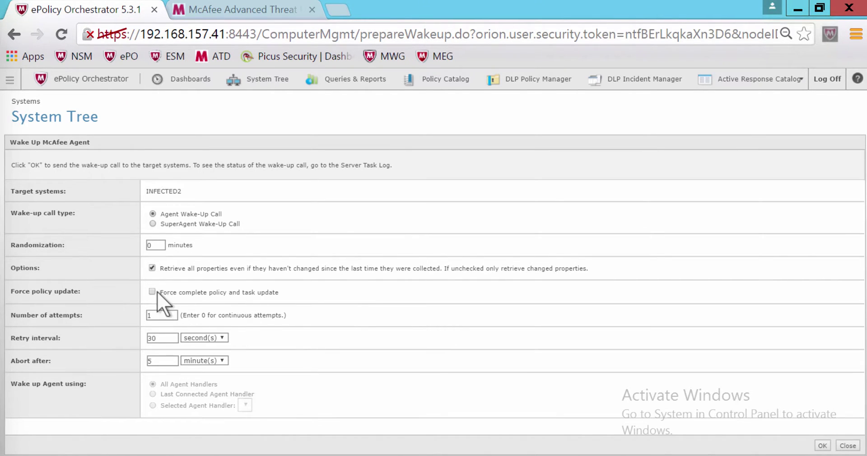
pyautogui.click(152, 292)
pyautogui.click(823, 446)
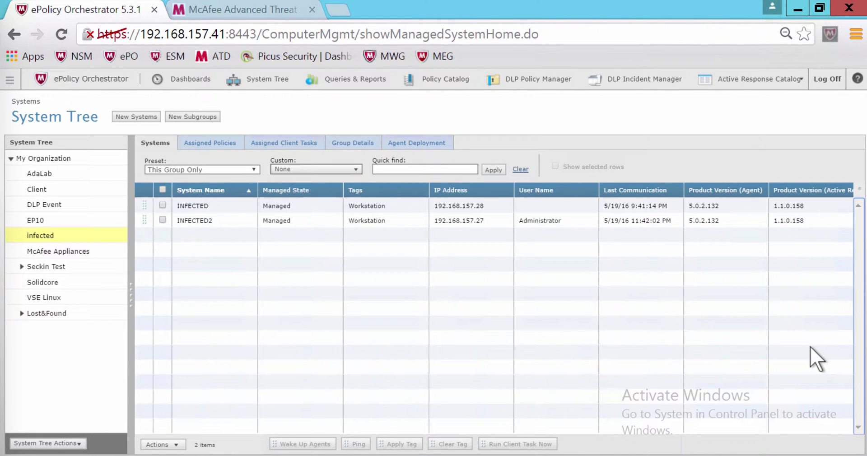
# - Return to the remote test machine, run Quotation Order 20160517074255.exe again and dismiss the Threat Intelligence Exchange notice
pyautogui.hotkey('alt', 'Tab')
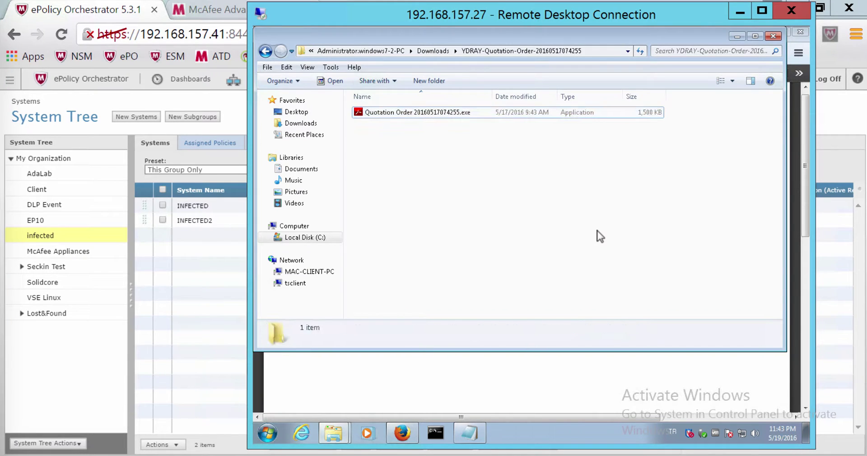
pyautogui.click(599, 237)
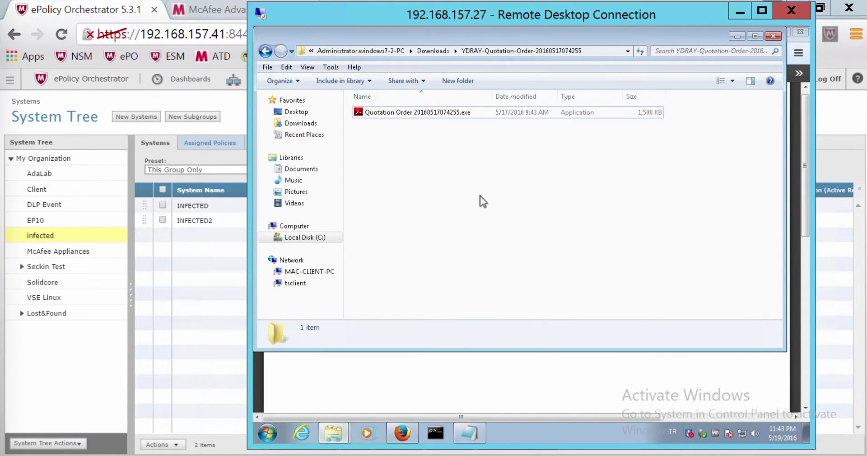
pyautogui.click(381, 114)
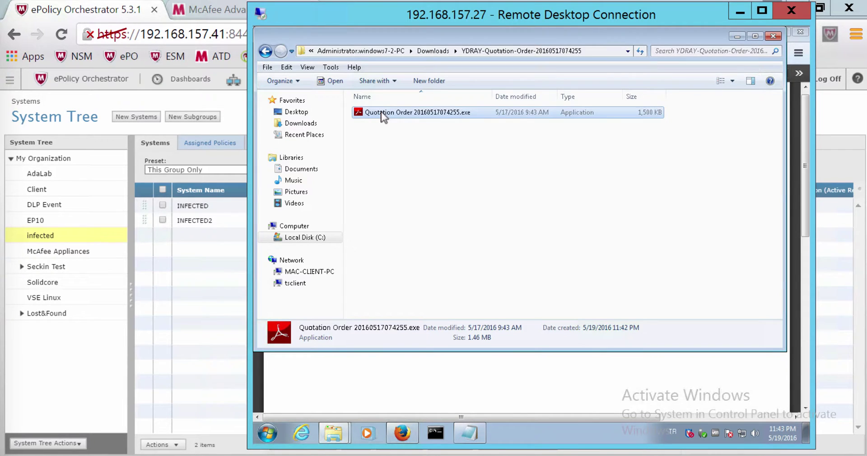
pyautogui.doubleClick(382, 114)
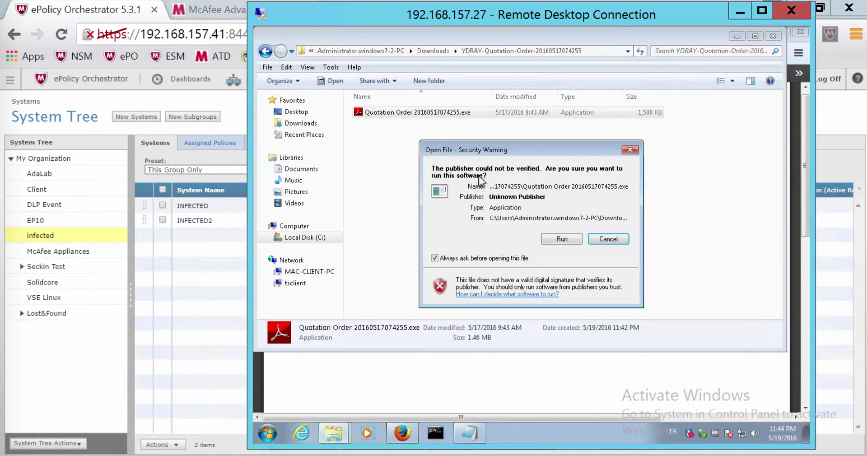
pyautogui.click(562, 240)
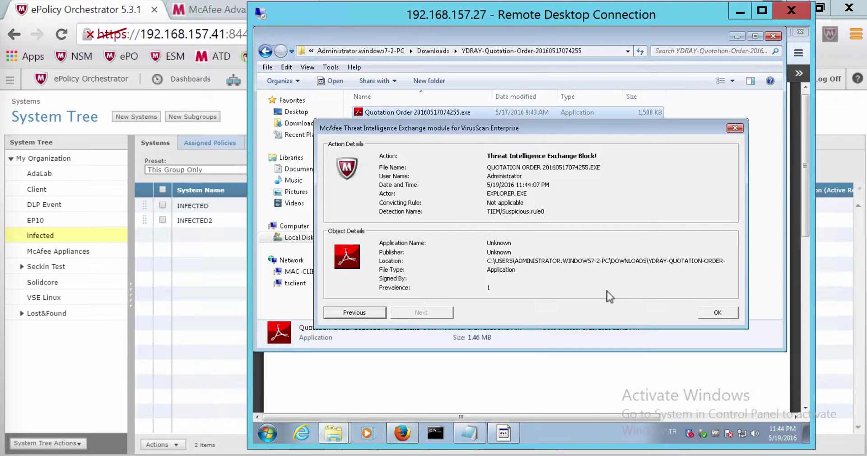
pyautogui.click(718, 312)
pyautogui.click(681, 251)
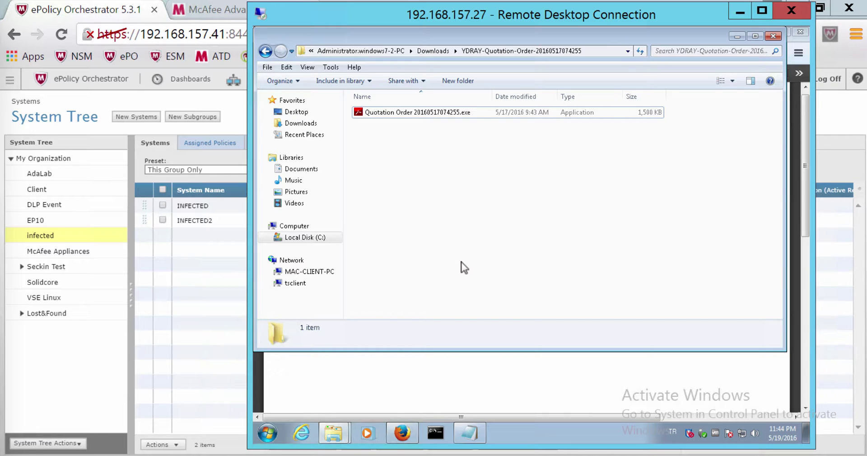
# - Switch to the Advanced Threat Defense analysis status, limit the samples to the last 5 minutes and collapse the navigation pane
pyautogui.click(202, 277)
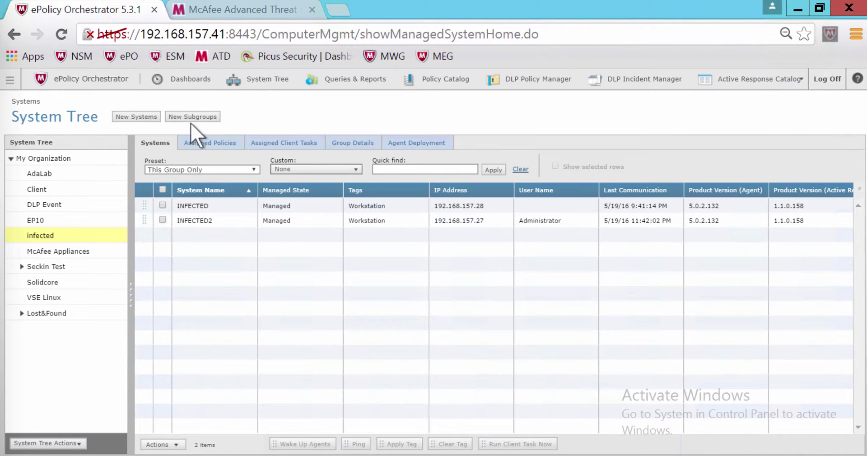
pyautogui.click(232, 5)
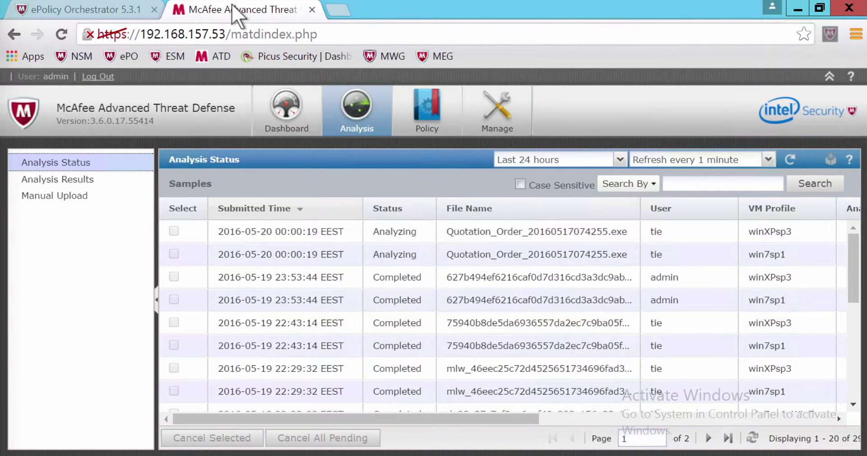
pyautogui.click(620, 159)
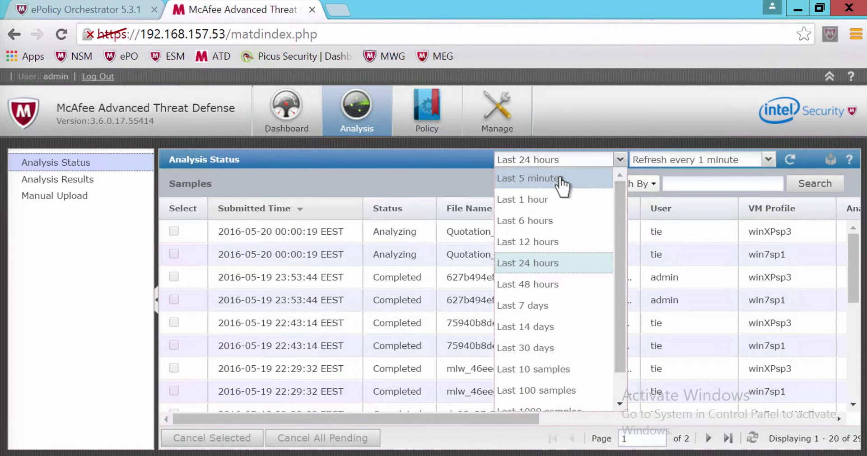
pyautogui.click(560, 176)
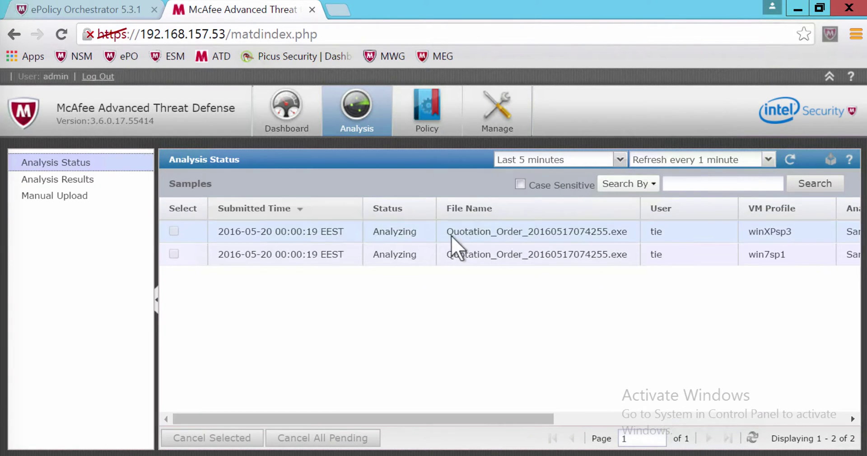
pyautogui.click(156, 298)
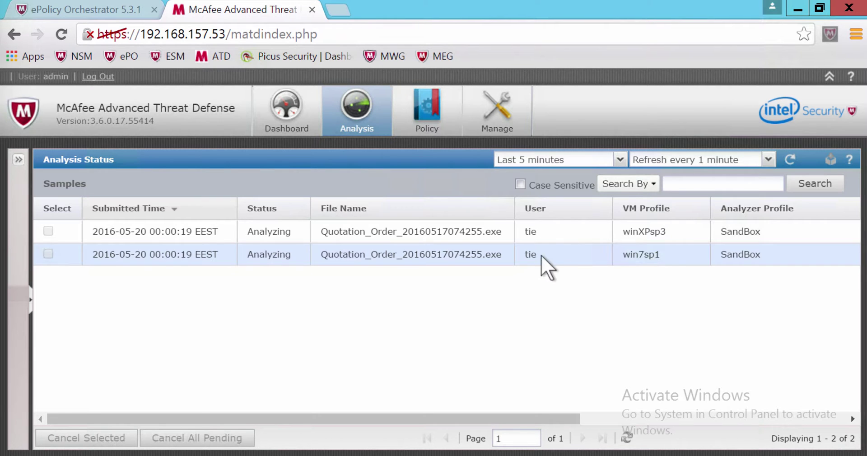
# - Refresh the analysis status, open the threat analysis report for the win7sp1 Quotation_Order_20160517074255.exe sample, and return to the remote test machine
pyautogui.click(790, 159)
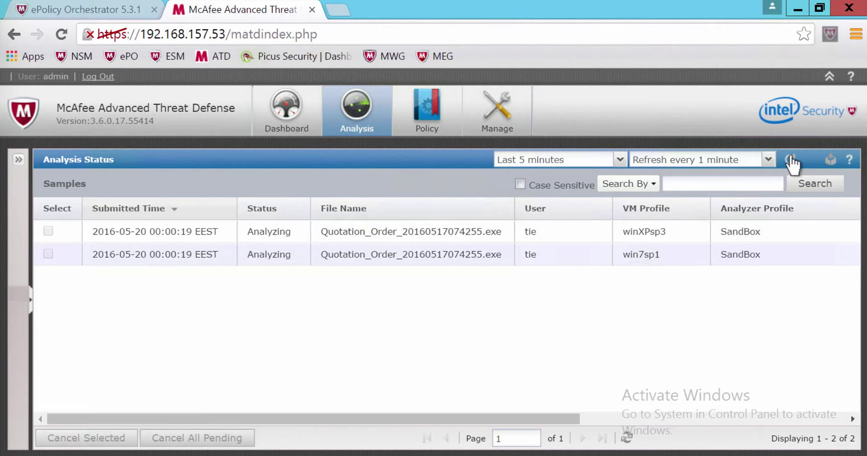
pyautogui.click(791, 160)
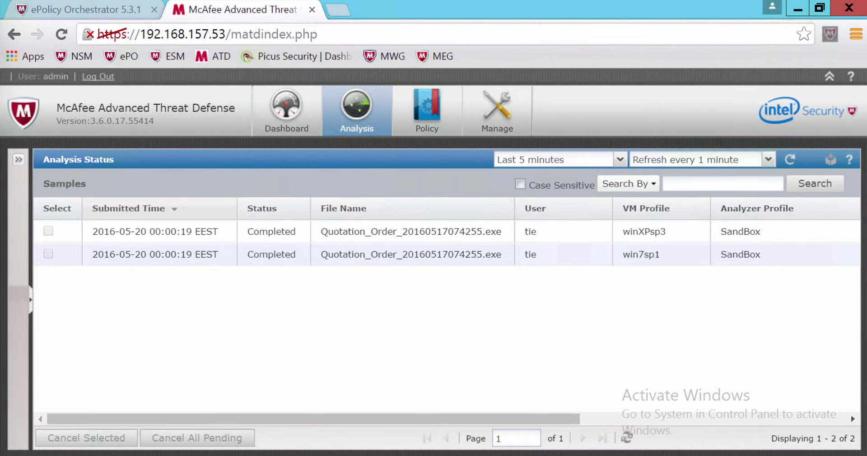
pyautogui.doubleClick(313, 253)
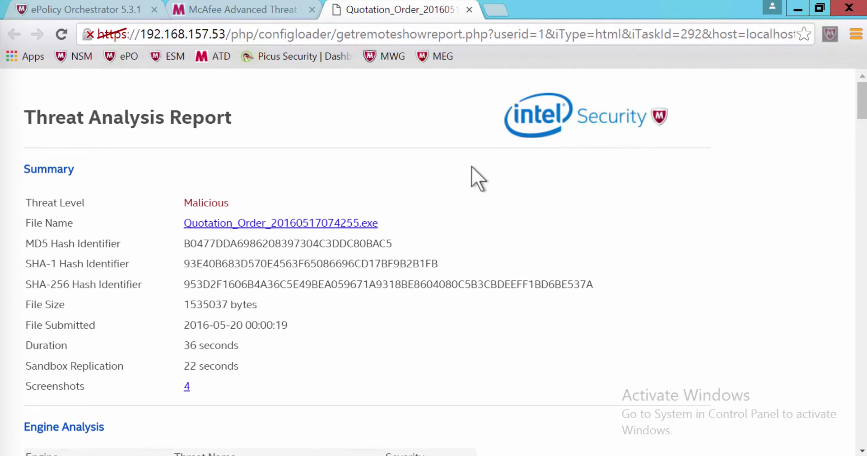
pyautogui.click(496, 375)
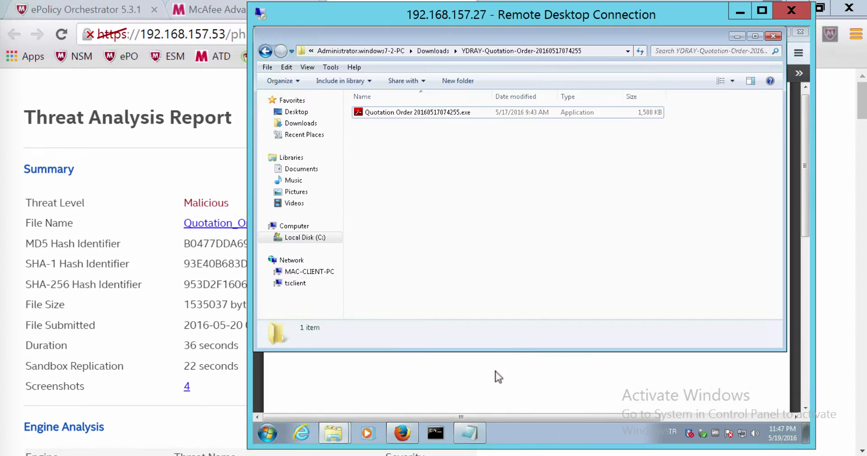
# - Run Quotation Order 20160517074255.exe on the remote test machine again, accepting the unverified publisher prompt
pyautogui.click(476, 118)
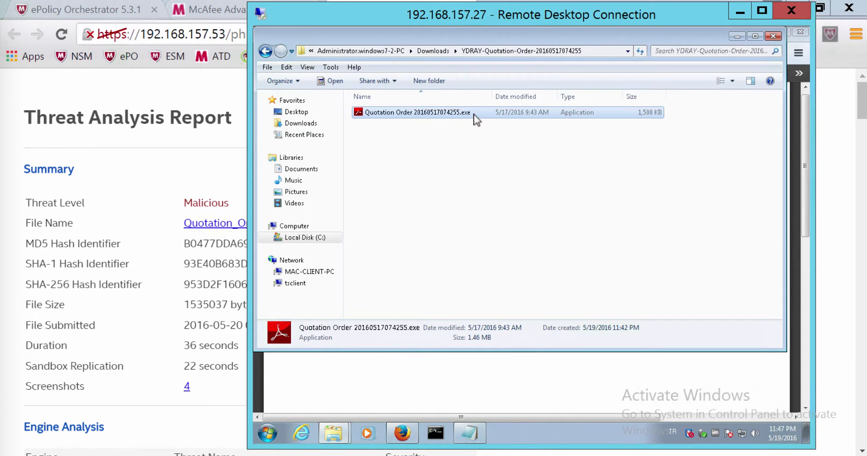
pyautogui.doubleClick(475, 119)
pyautogui.click(564, 241)
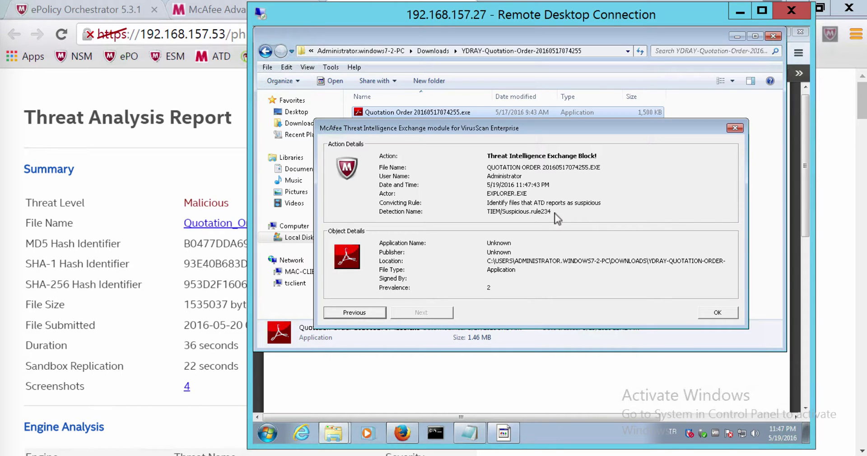
# - Switch to ePolicy Orchestrator and open the infected group's assigned Infected threat intelligence policy with its advanced settings shown
pyautogui.click(230, 131)
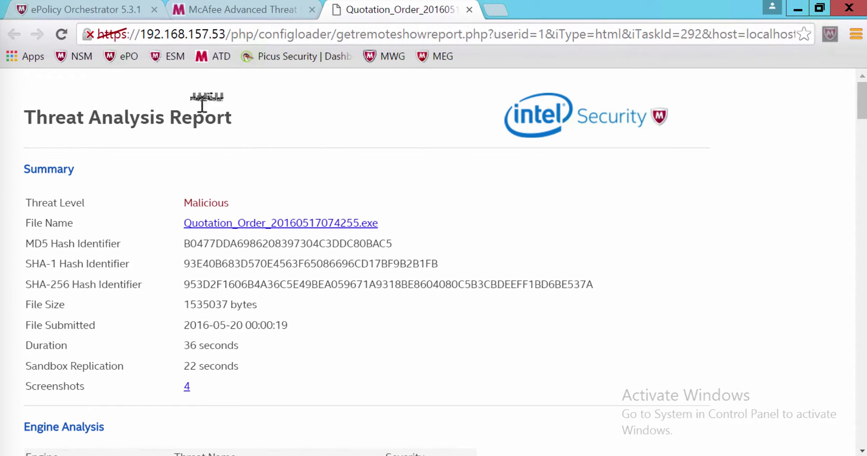
pyautogui.click(134, 13)
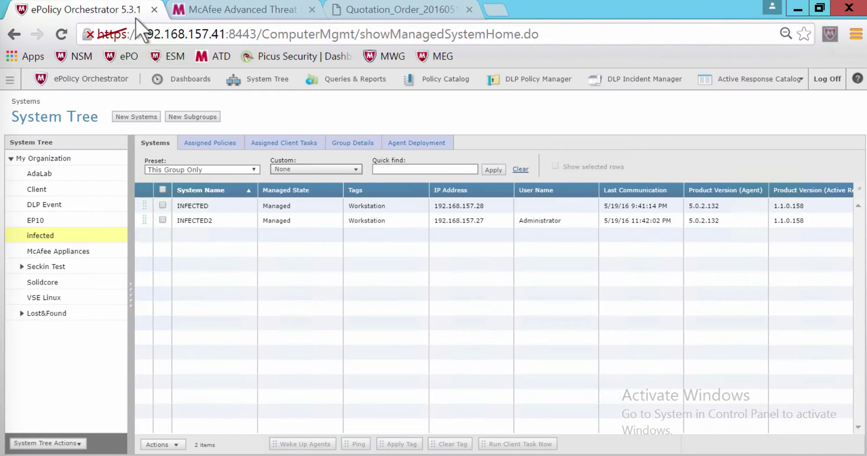
pyautogui.click(212, 142)
pyautogui.click(261, 206)
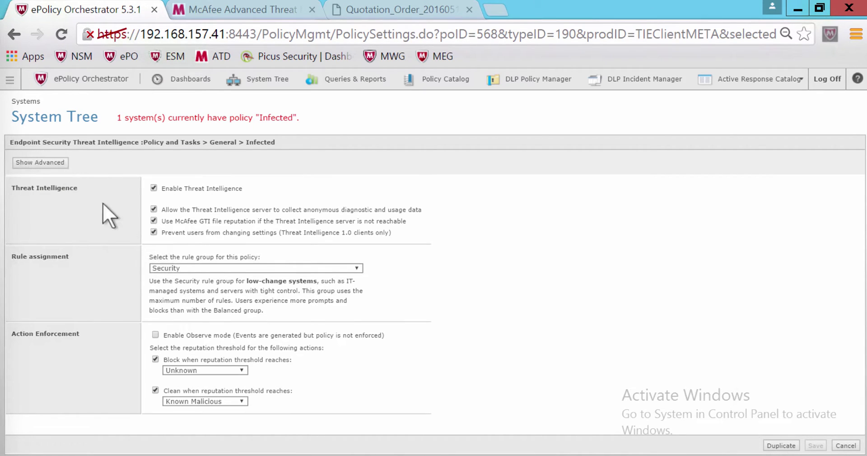
pyautogui.click(50, 163)
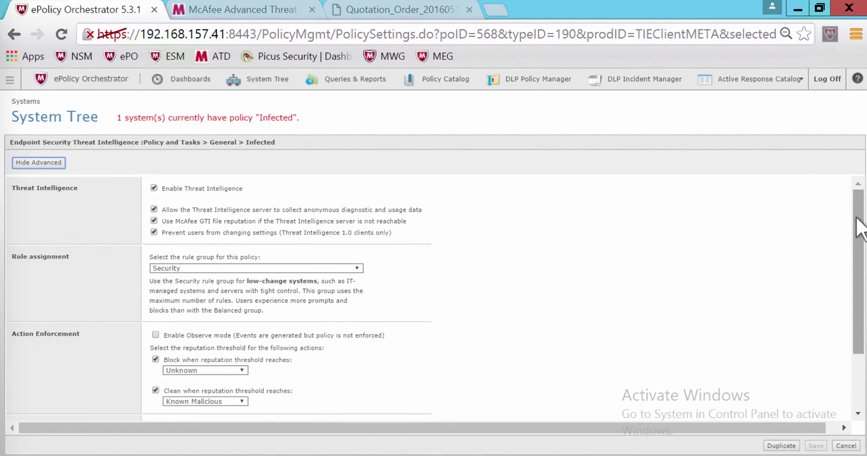
pyautogui.moveTo(855, 223); pyautogui.dragTo(857, 303)
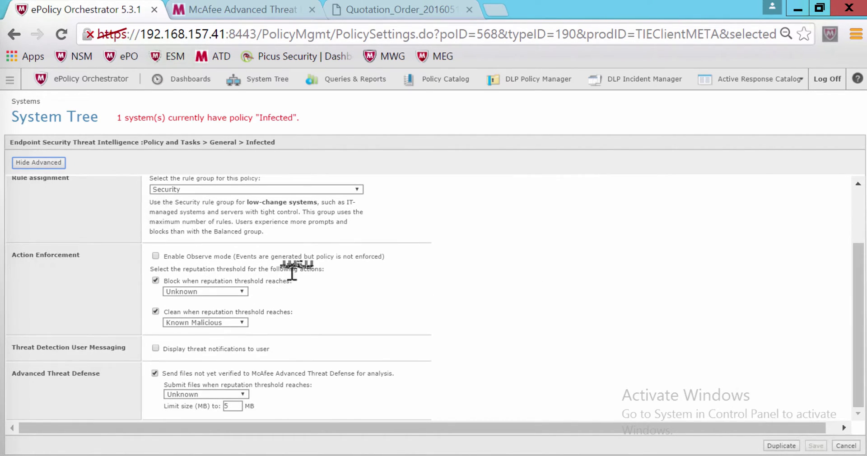
# - Set the policy's clean reputation threshold to Most Likely Malicious, with the block threshold at Unknown, and save the policy
pyautogui.click(230, 291)
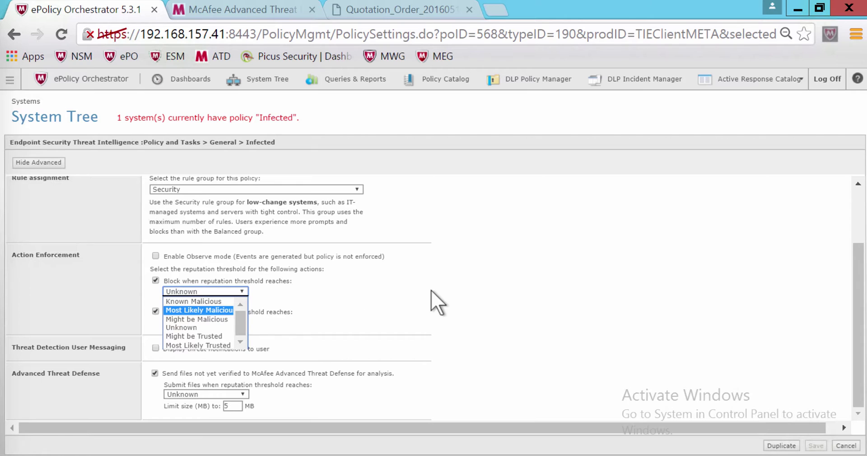
pyautogui.click(219, 327)
pyautogui.click(229, 324)
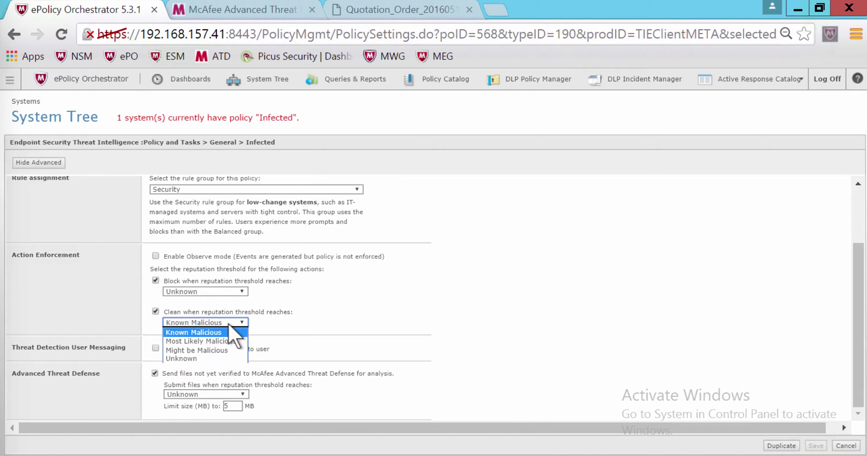
pyautogui.click(219, 351)
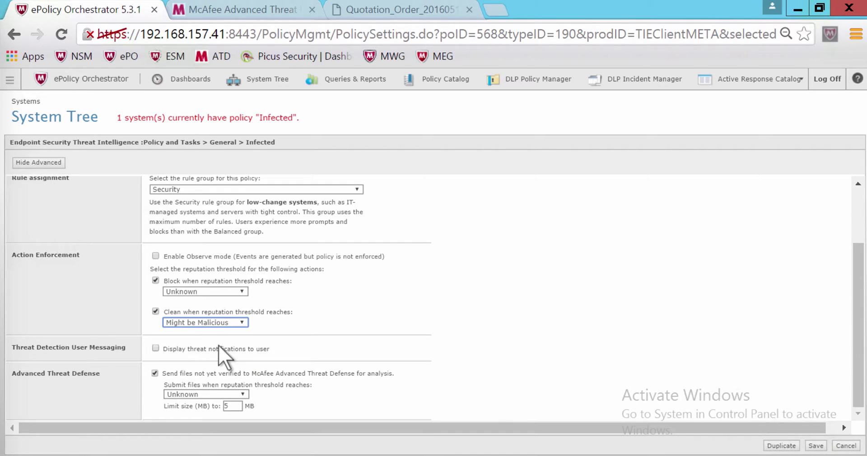
pyautogui.click(224, 324)
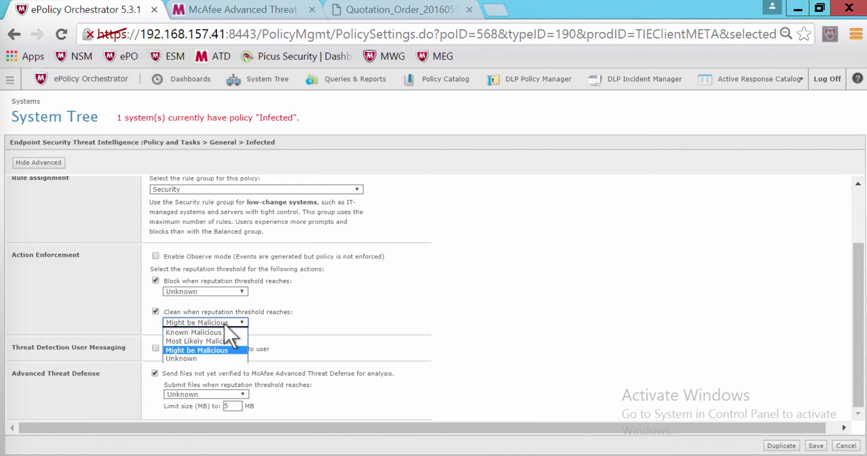
pyautogui.click(221, 340)
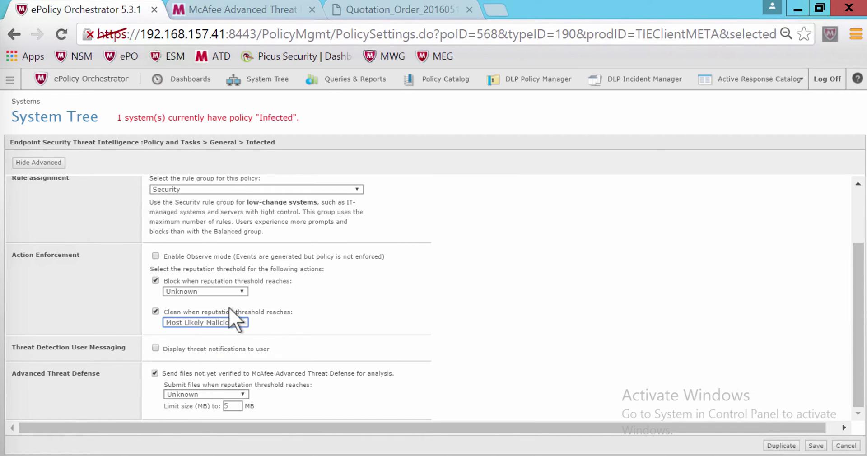
pyautogui.click(241, 320)
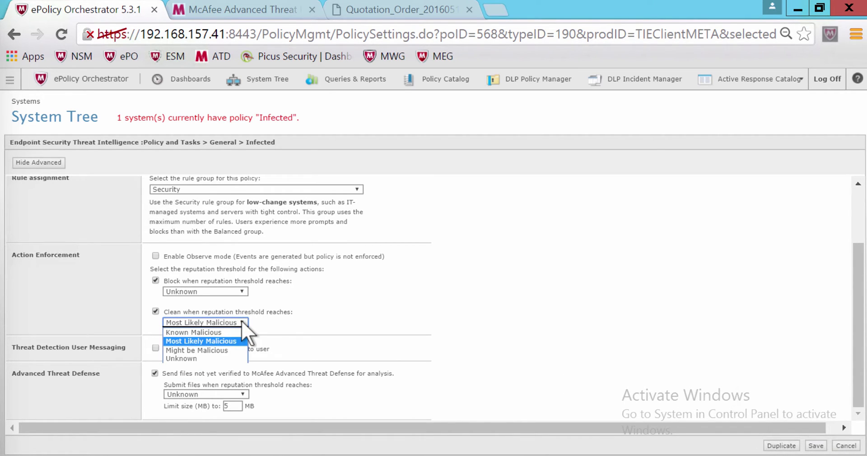
pyautogui.click(242, 321)
pyautogui.click(815, 445)
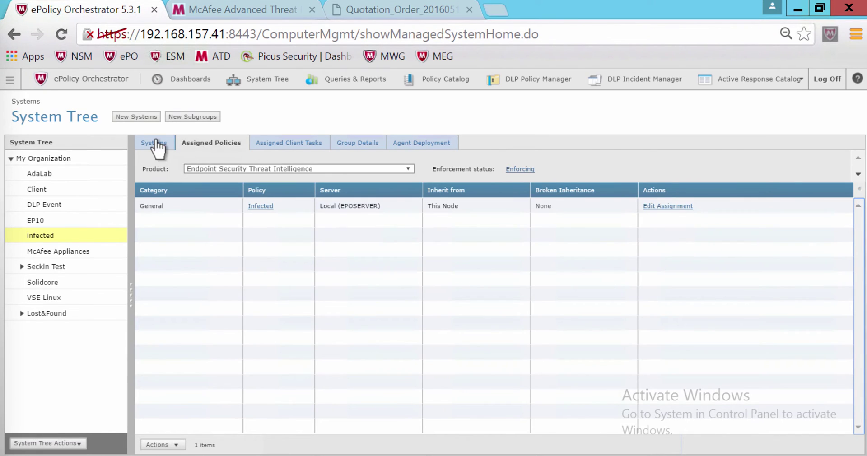
# - Send an agent wake-up call to the INFECTED2 system from the infected group's system list
pyautogui.click(154, 143)
pyautogui.click(163, 220)
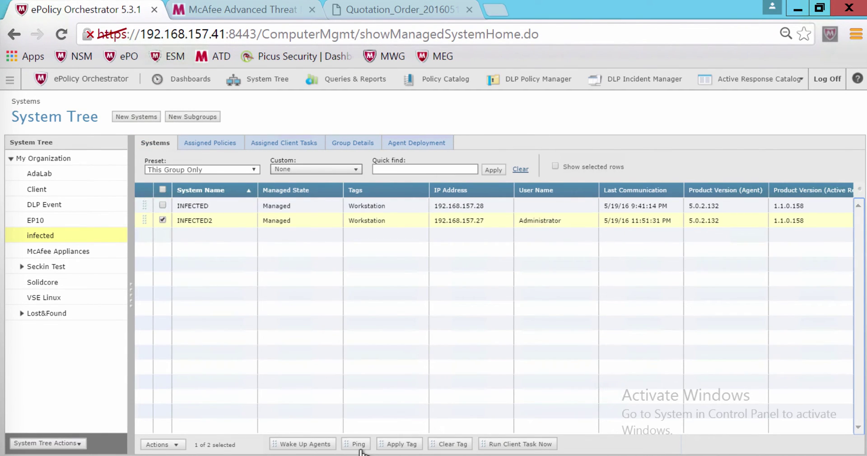
pyautogui.click(308, 445)
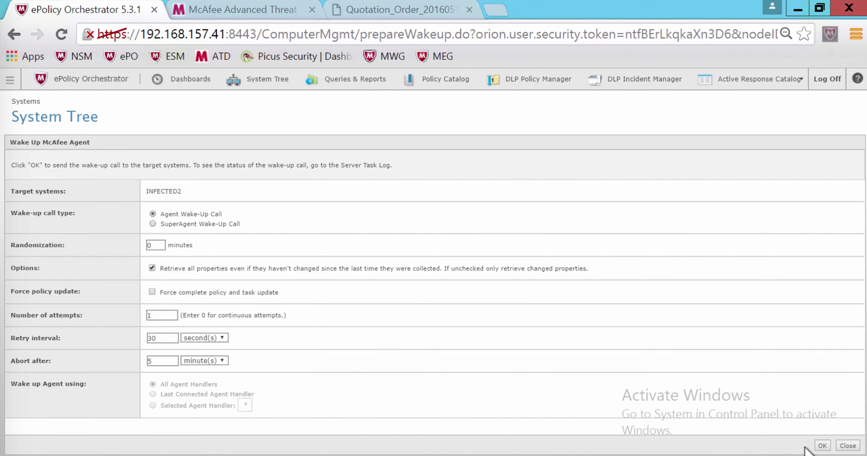
pyautogui.click(823, 446)
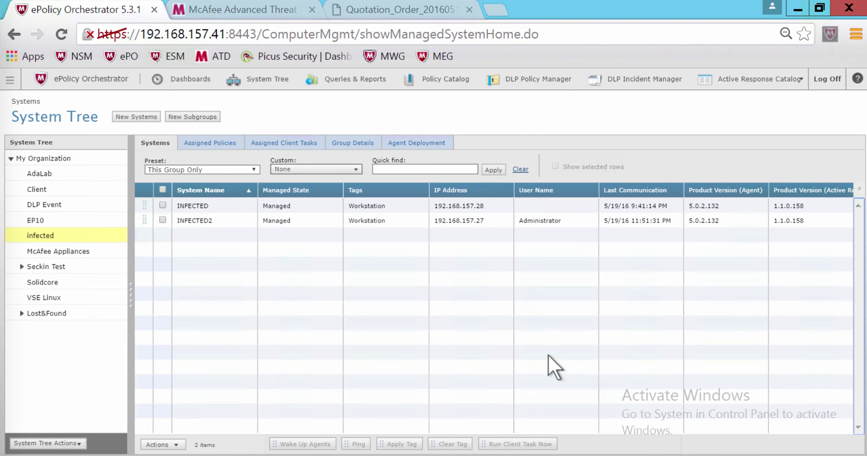
# - Return to the remote test machine, dismiss the open block notice, then rerun Quotation Order 20160517074255.exe and dismiss its Threat Intelligence Exchange notice
pyautogui.click(499, 451)
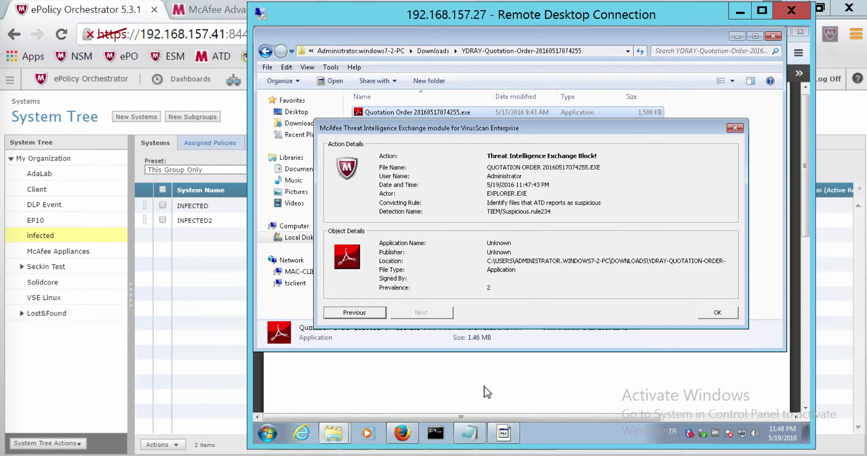
pyautogui.click(717, 313)
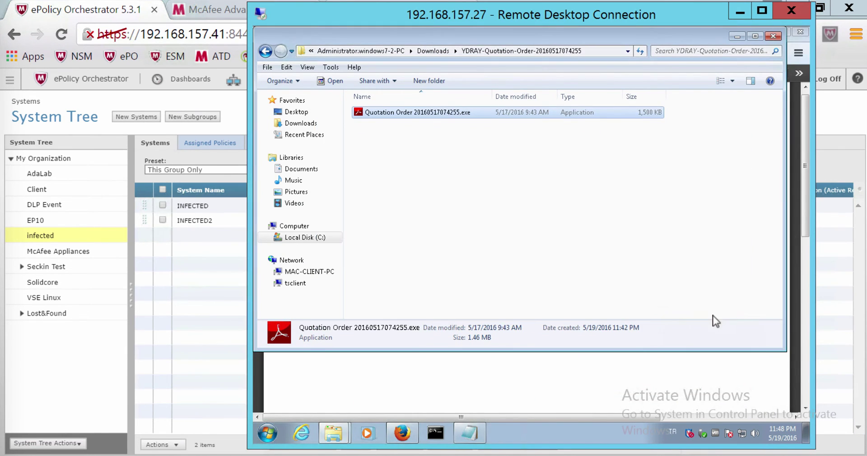
pyautogui.doubleClick(404, 118)
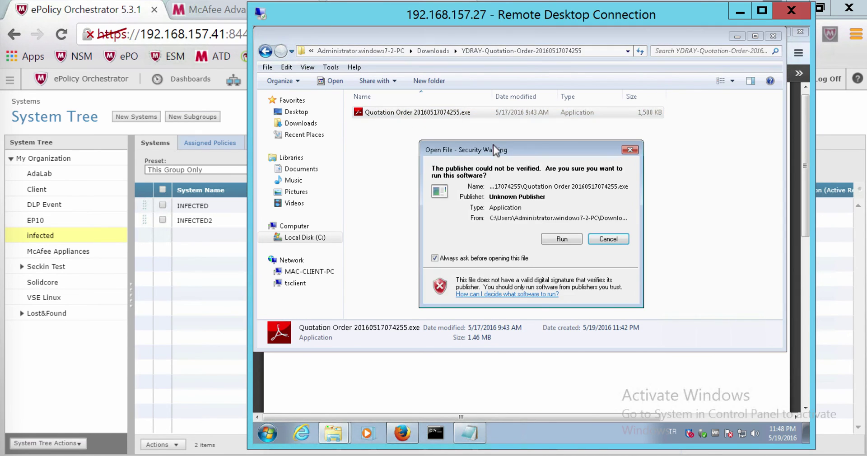
pyautogui.click(571, 237)
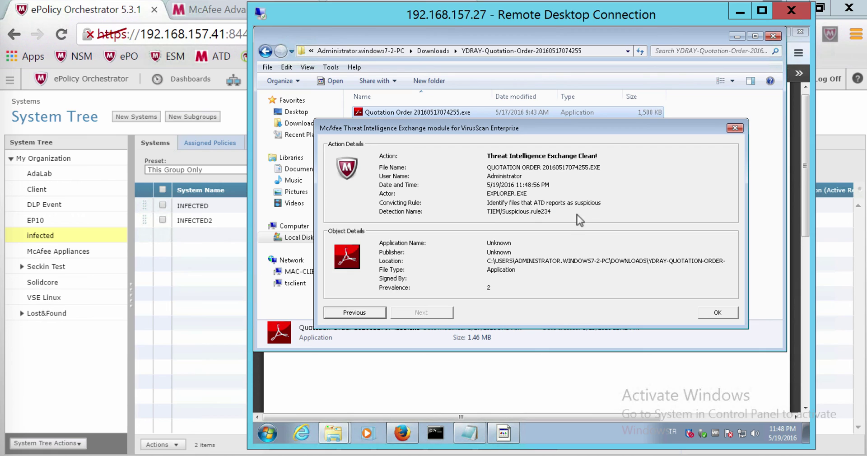
pyautogui.click(717, 313)
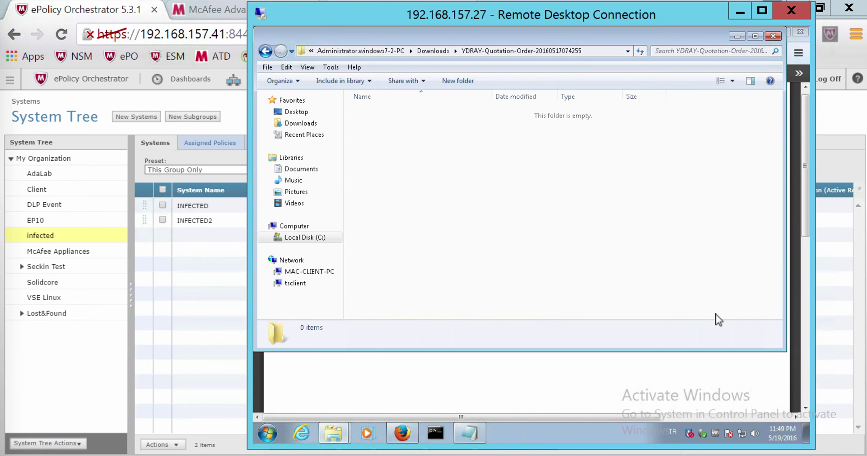